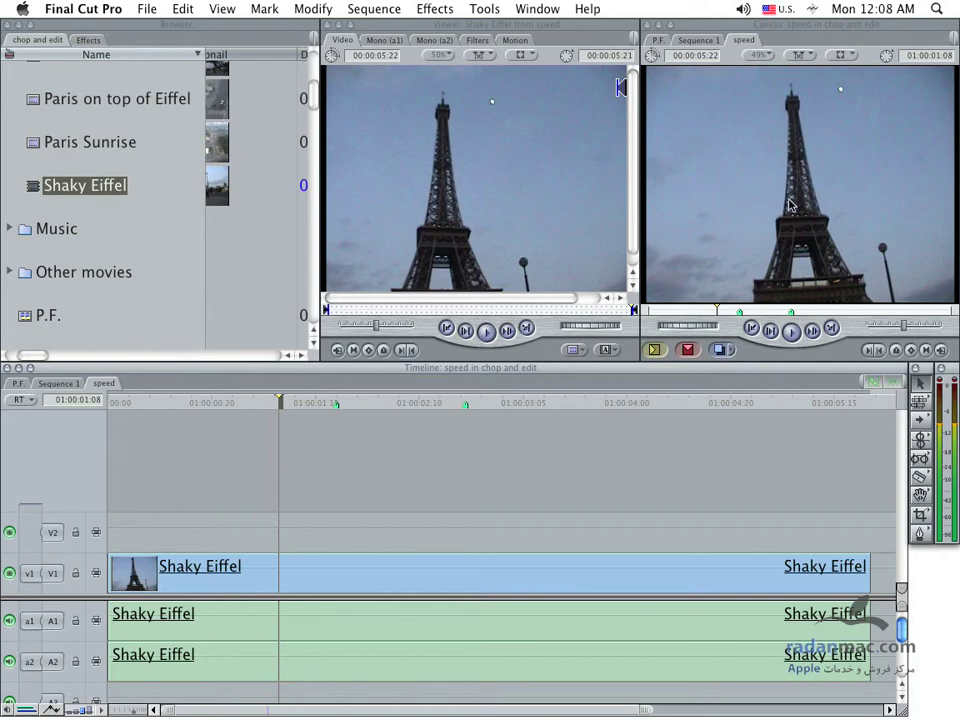
- Return the playhead to the sequence start and enlarge the Canvas preview window
left_click_drag(280, 403, 10, 400)
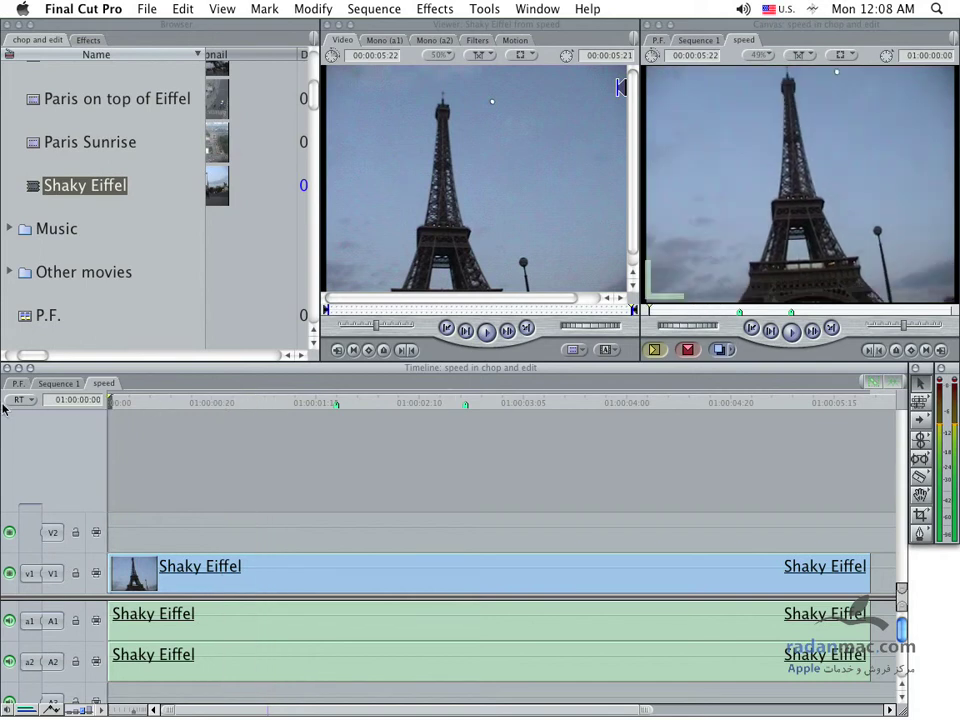
left_click_drag(744, 27, 238, 30)
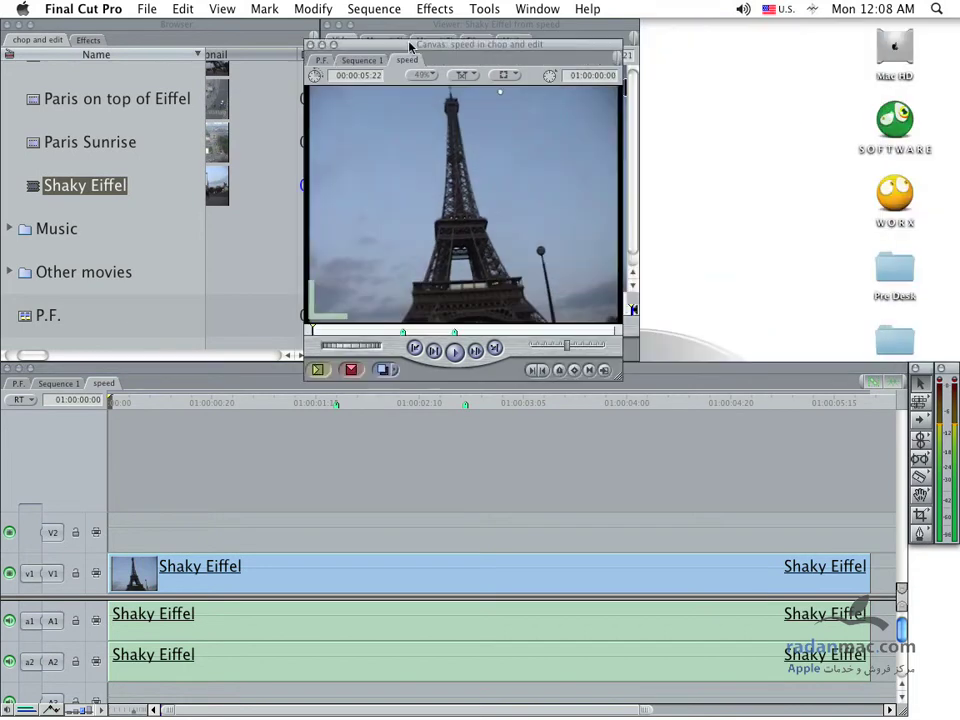
mouse_move(445, 355)
left_mouse_down()
mouse_move(541, 445)
mouse_move(881, 637)
left_mouse_up()
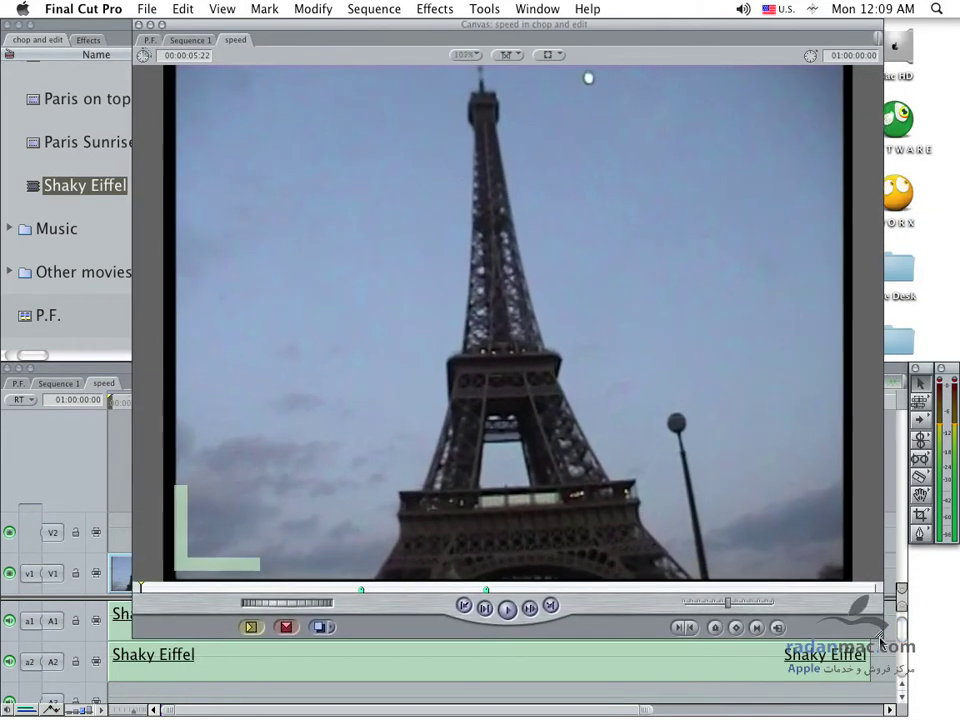
- Play the Shaky Eiffel clip from the beginning to gauge its shake
key("space")
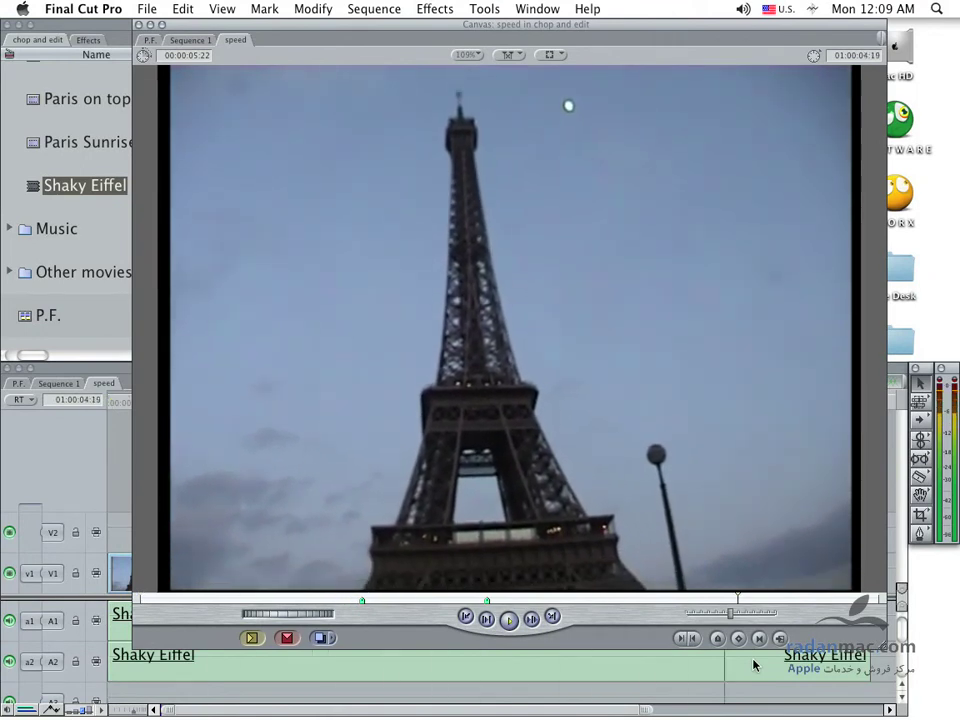
left_click(465, 617)
left_click(509, 619)
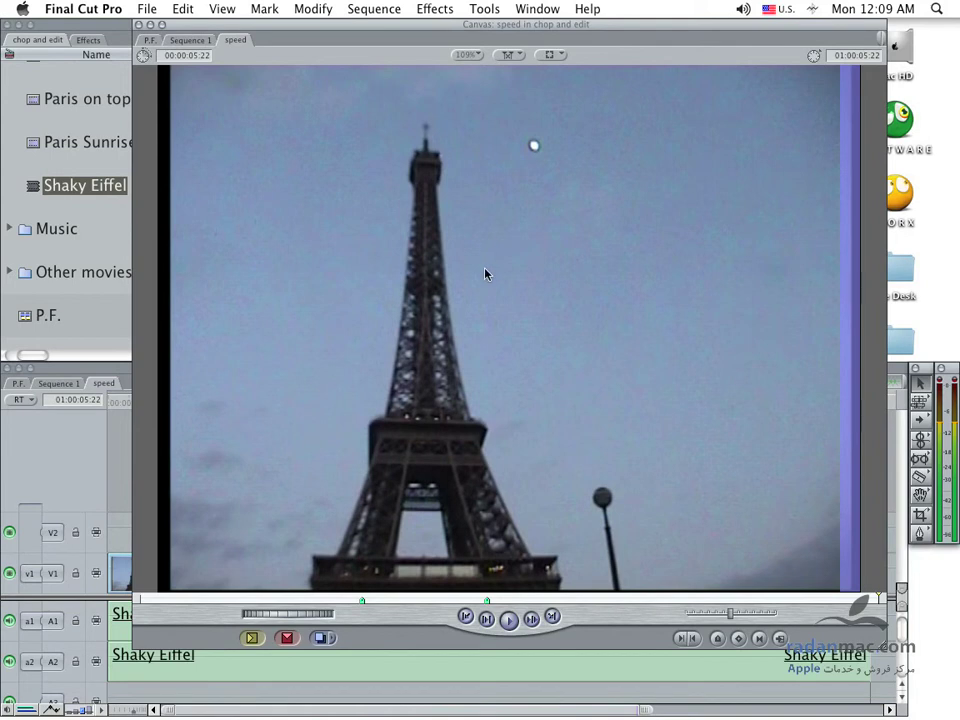
- Restore the standard layout, open the V1 clip, and pick Effects > Video Filters > Video > SmoothCam
key("ctrl+u")
double_click(467, 572)
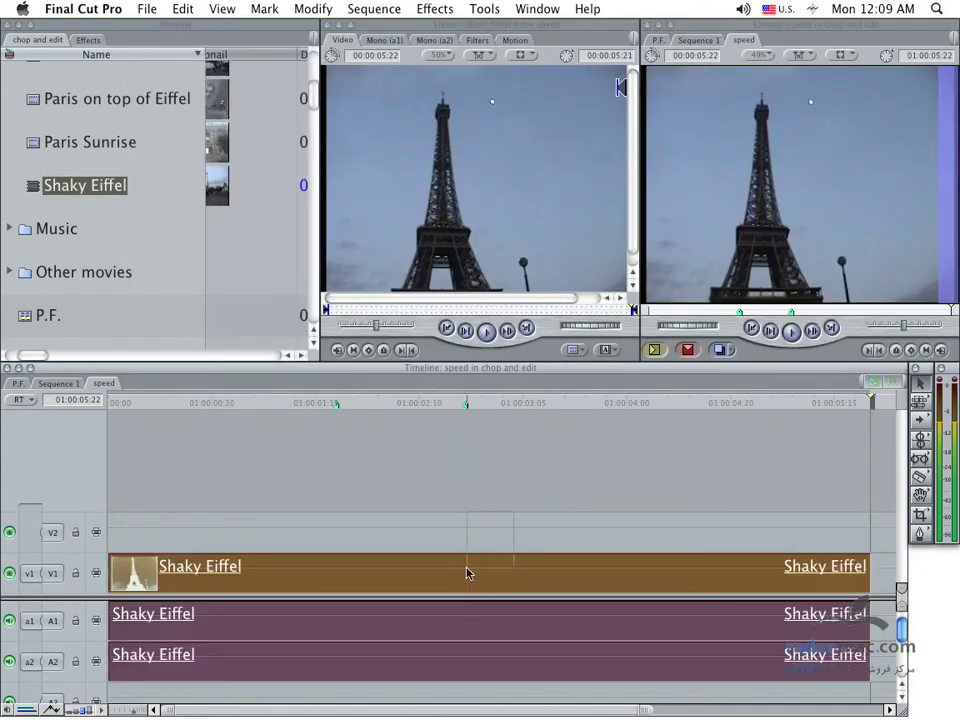
left_click(441, 6)
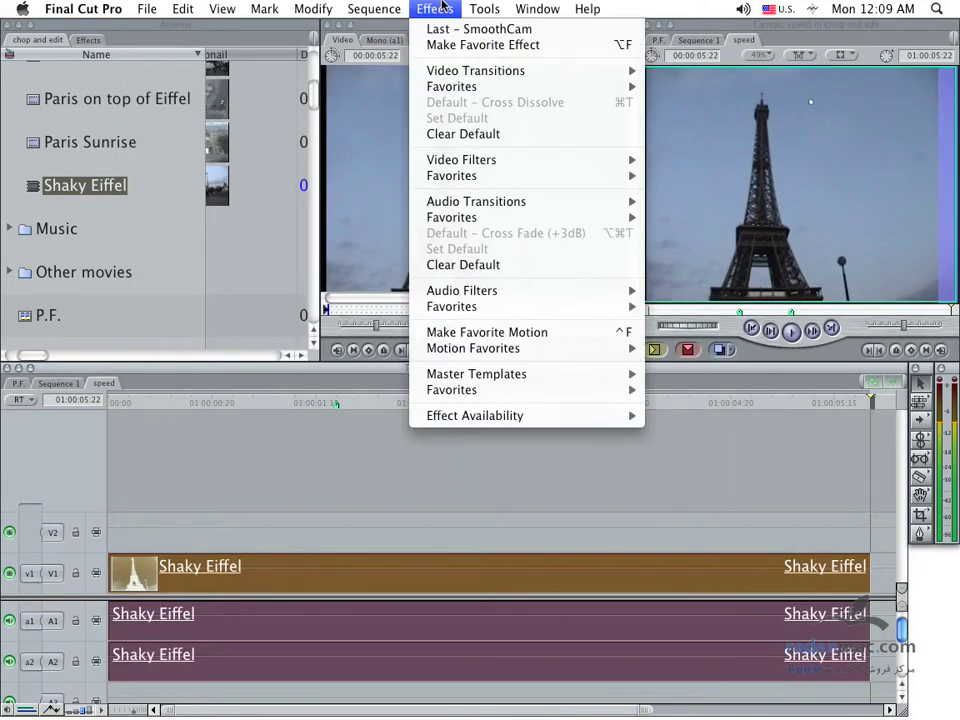
mouse_move(508, 163)
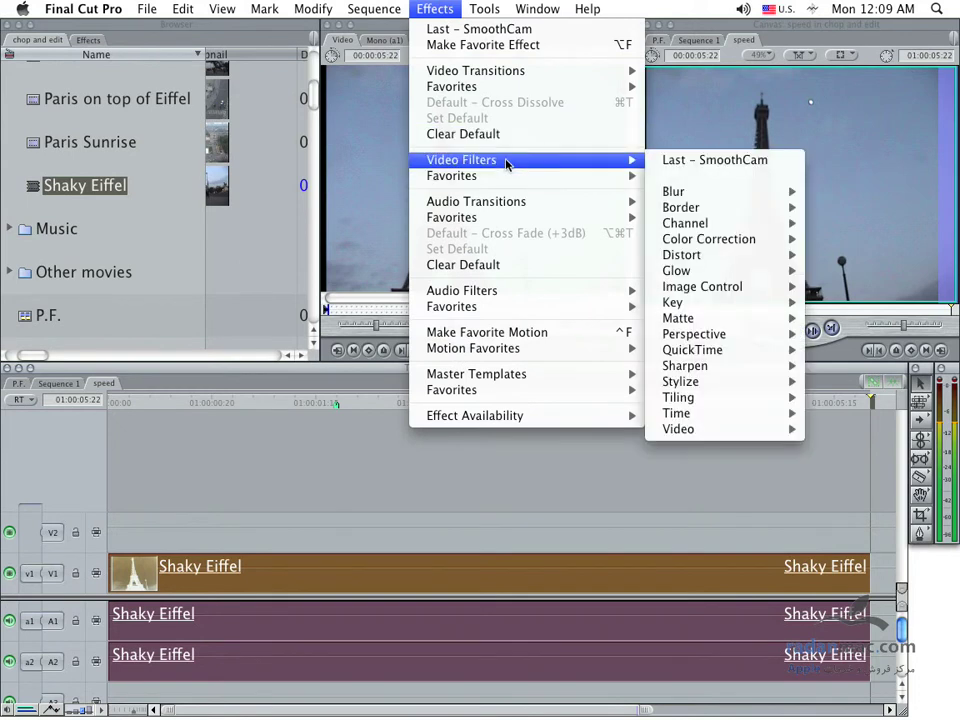
mouse_move(743, 430)
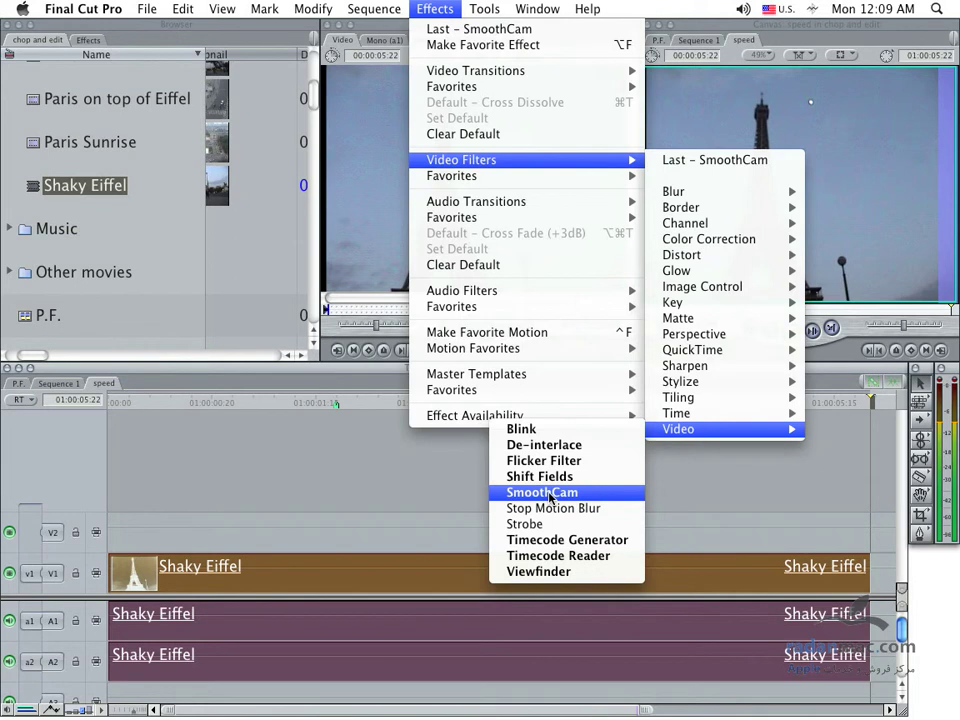
- Apply SmoothCam and scrub the clip back and forth while its analysis runs
left_click(335, 488)
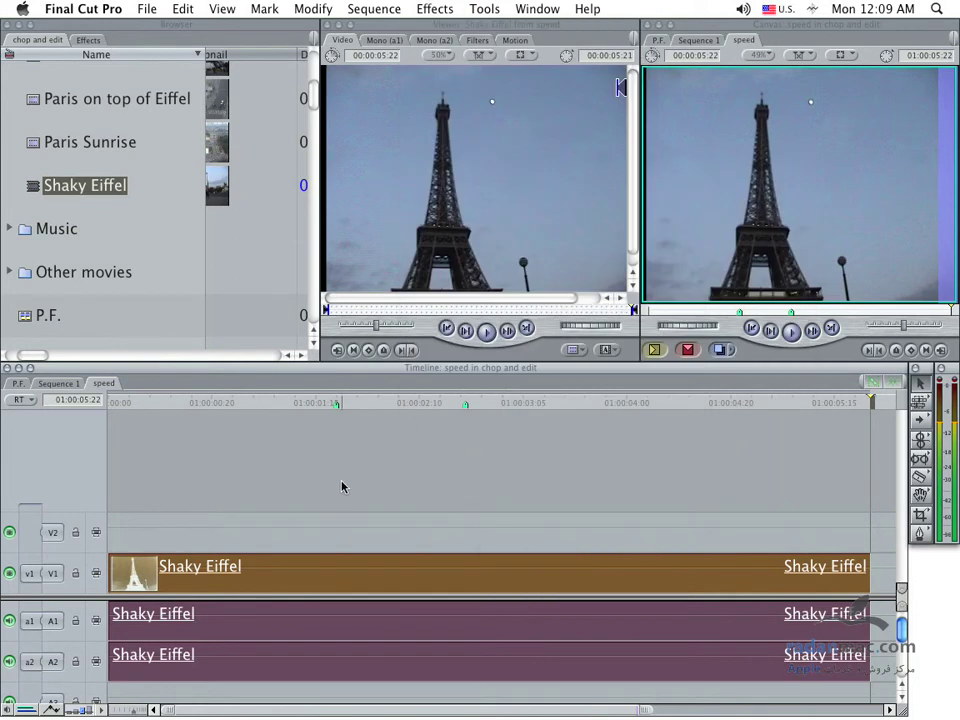
left_click(378, 401)
left_click_drag(372, 401, 299, 401)
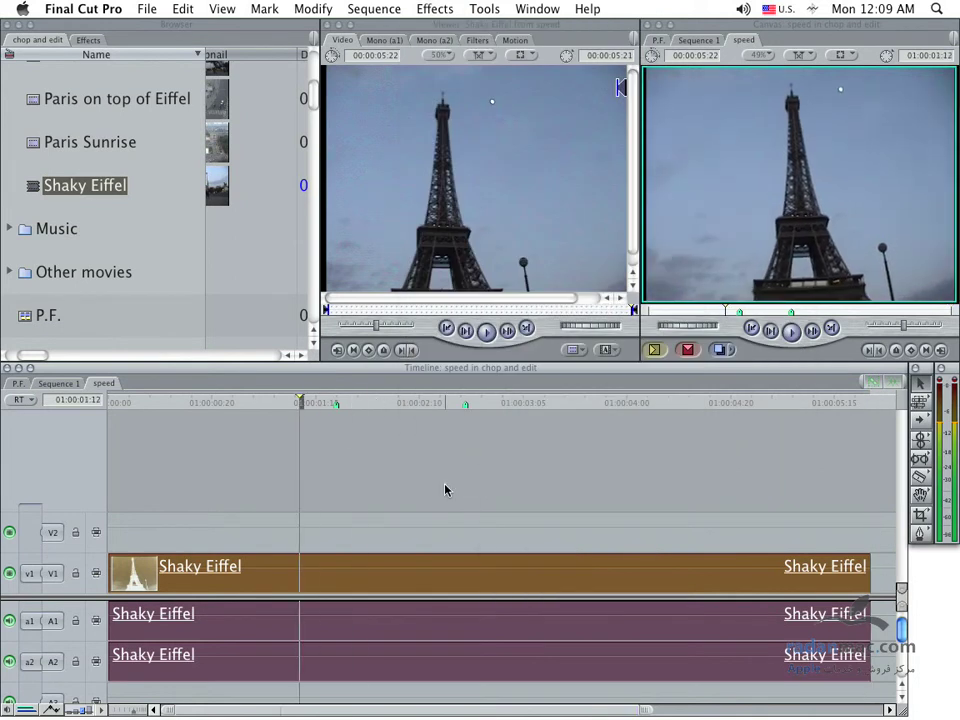
key("super+a")
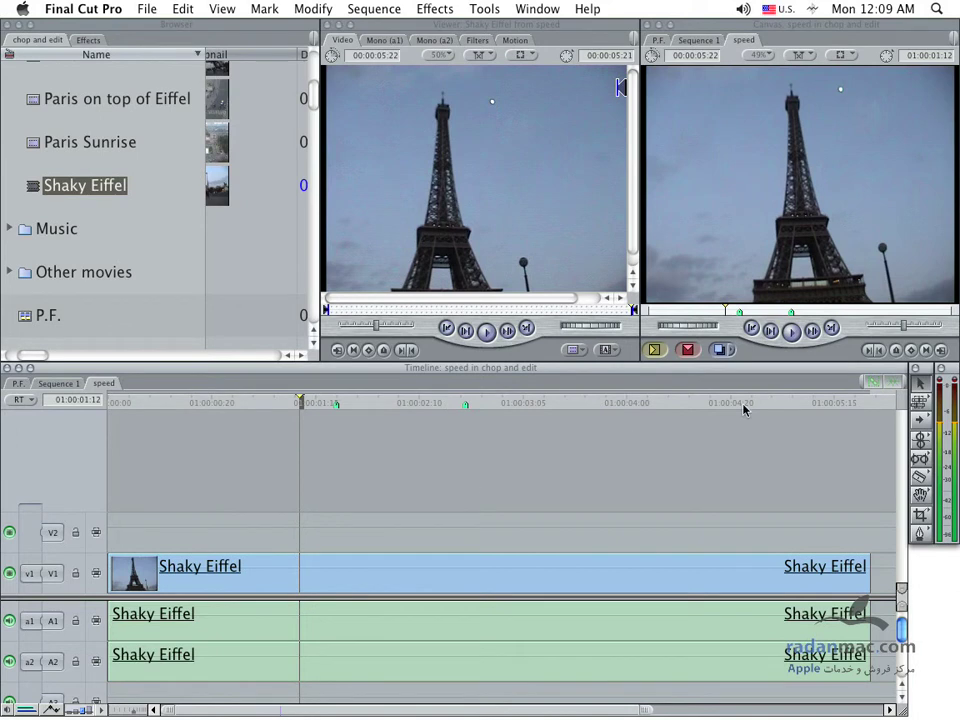
left_click_drag(812, 408, 858, 405)
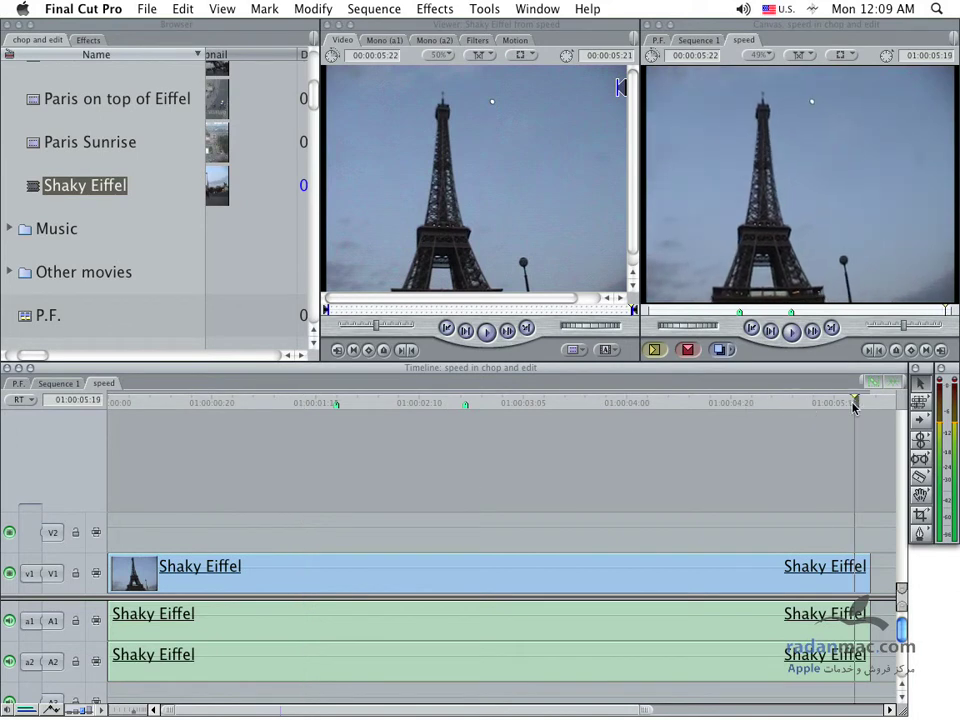
left_click_drag(858, 405, 305, 403)
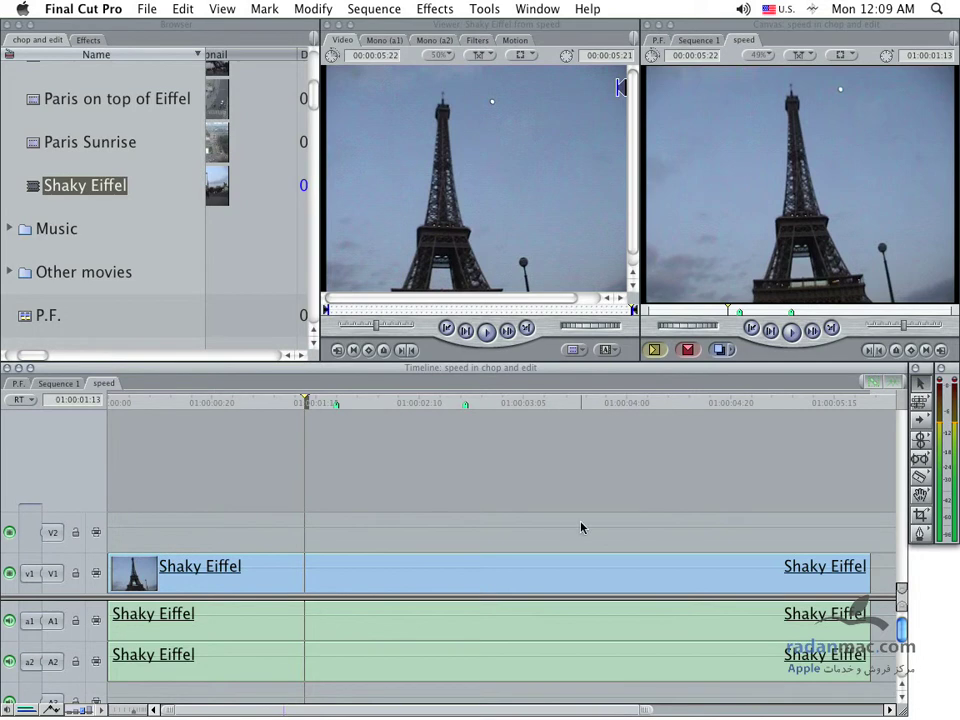
- Deselect the clip and park the playhead near the clip start
left_click(553, 570)
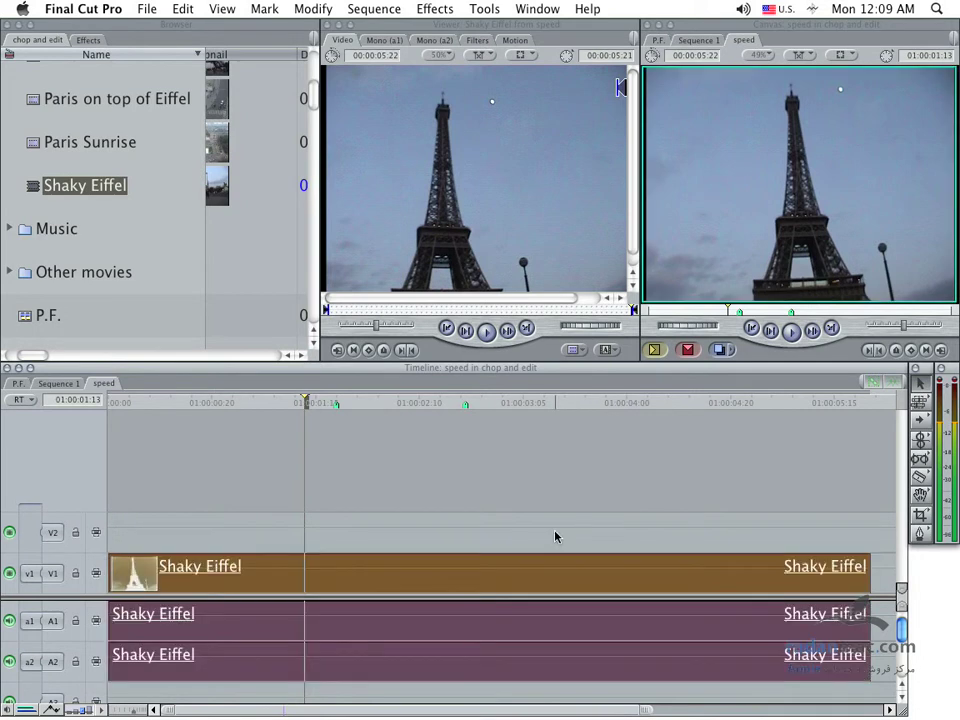
left_click(502, 484)
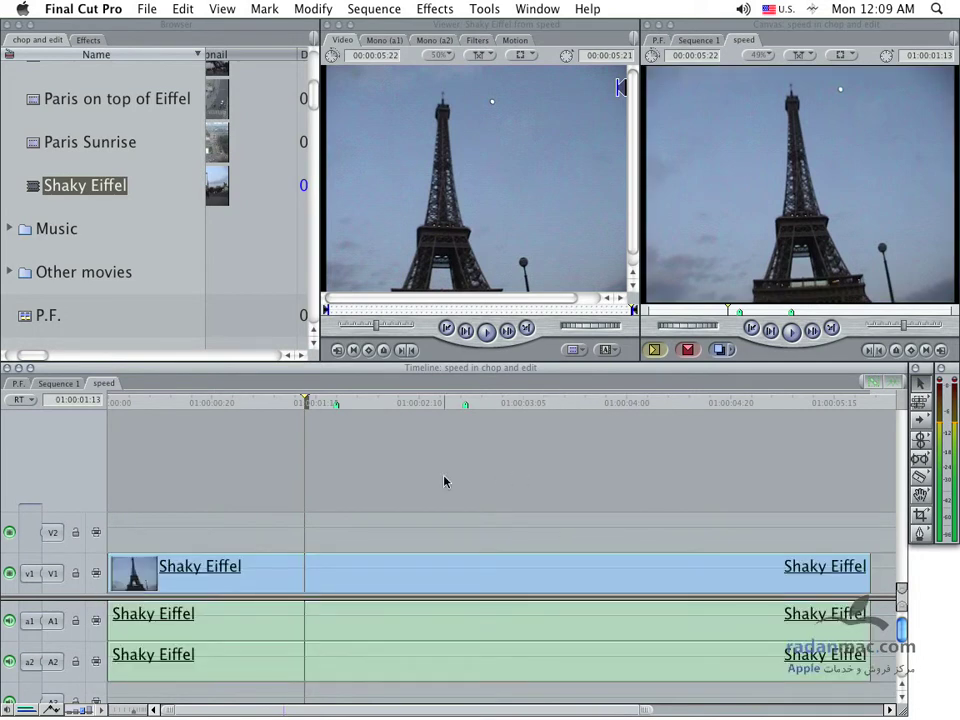
left_click(134, 402)
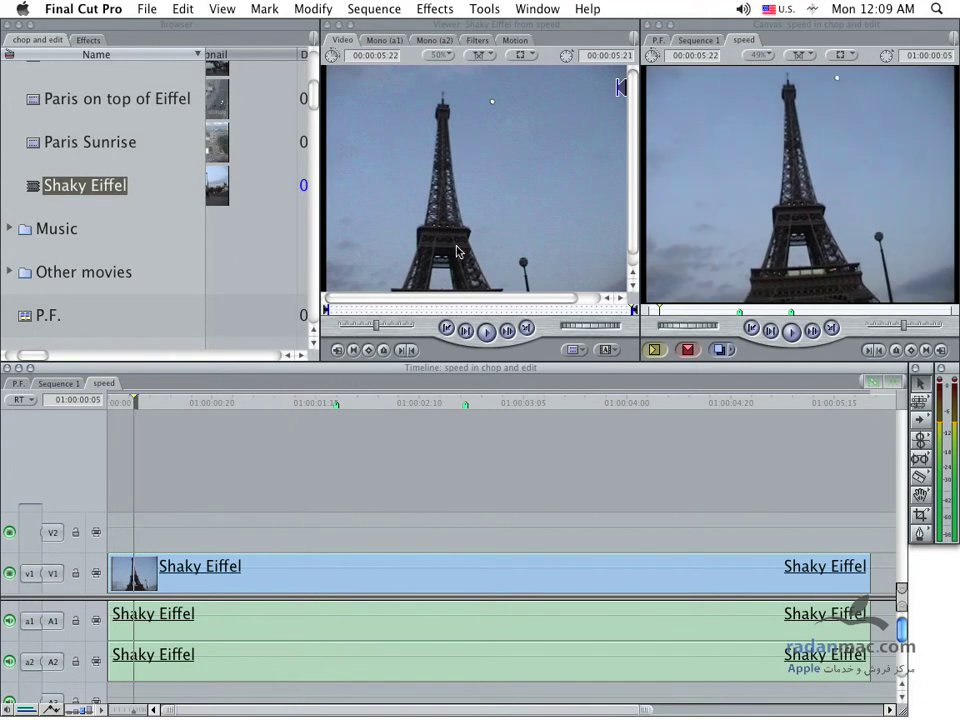
- Expand SmoothCam in the Filters tab, set the smoothing values to 2.5, and return to the start
left_click(476, 42)
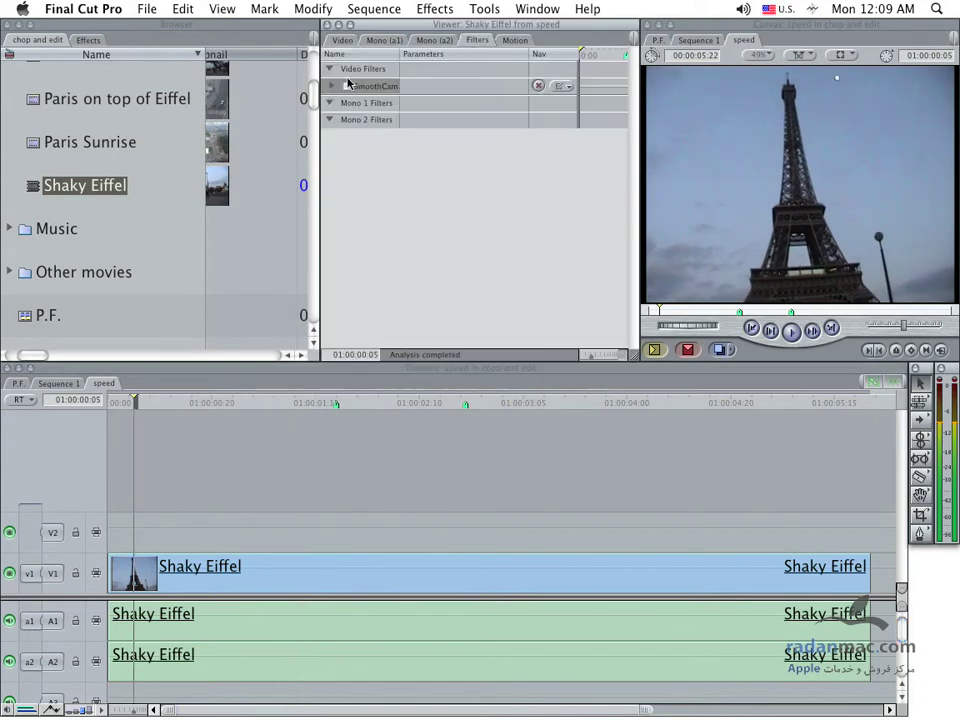
left_click(335, 87)
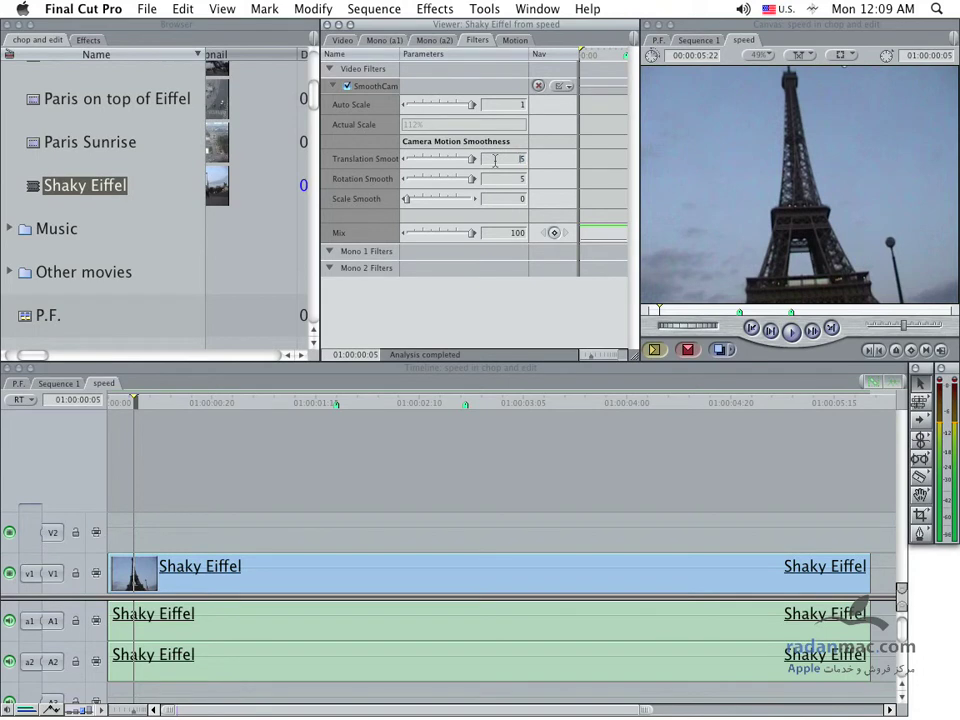
type("2.5")
left_click(519, 178)
type("2.")
key("Return")
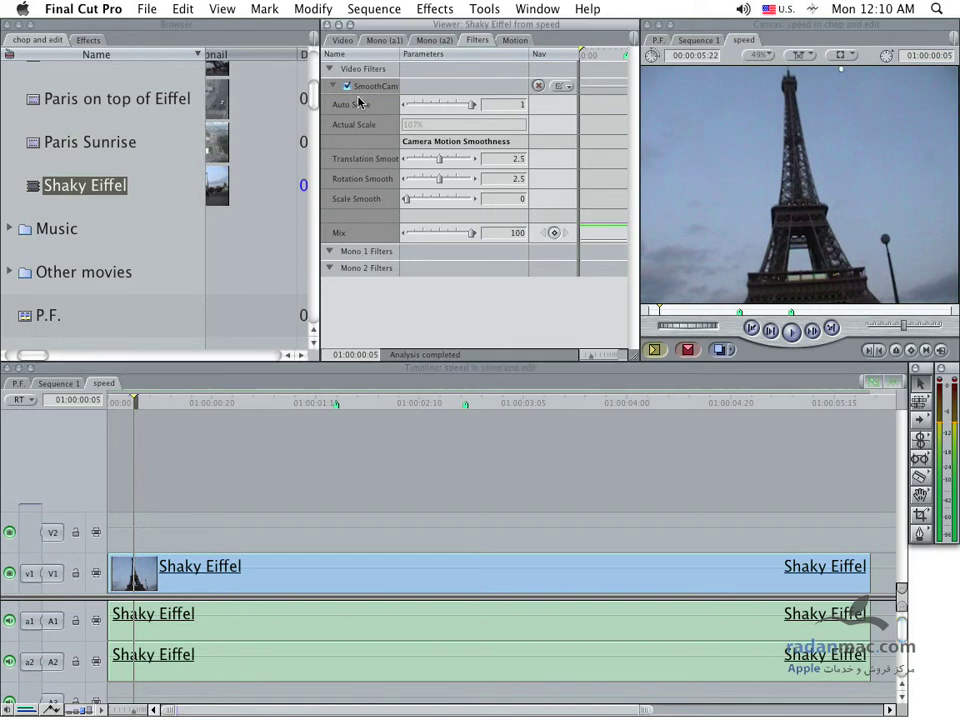
left_click(131, 396)
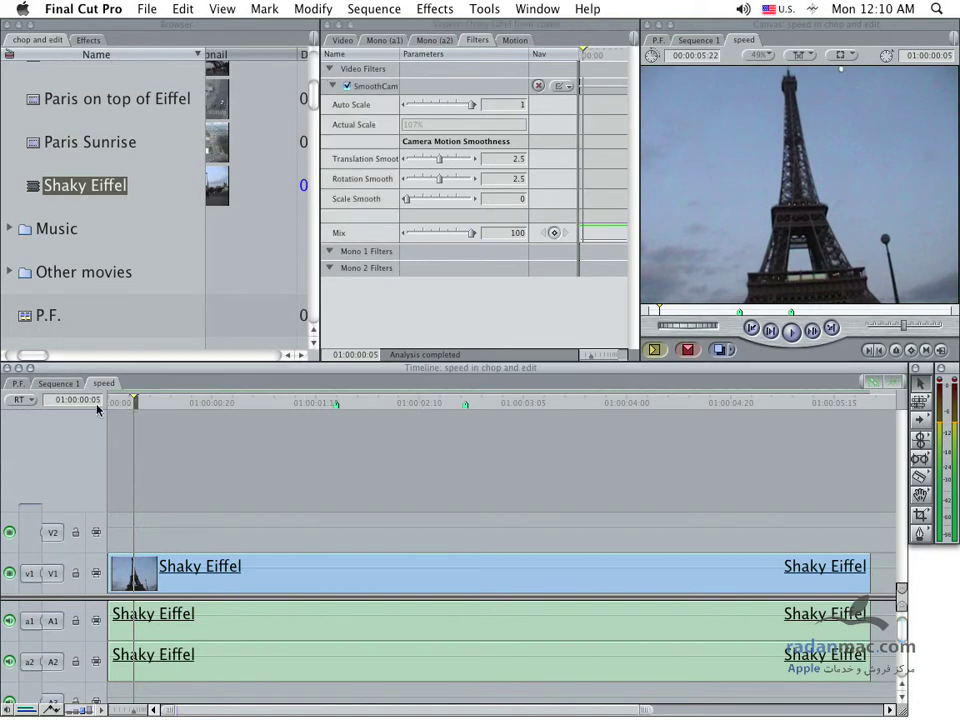
key("Home")
- Enlarge the Canvas preview and play the stabilized clip
left_click_drag(765, 30, 251, 30)
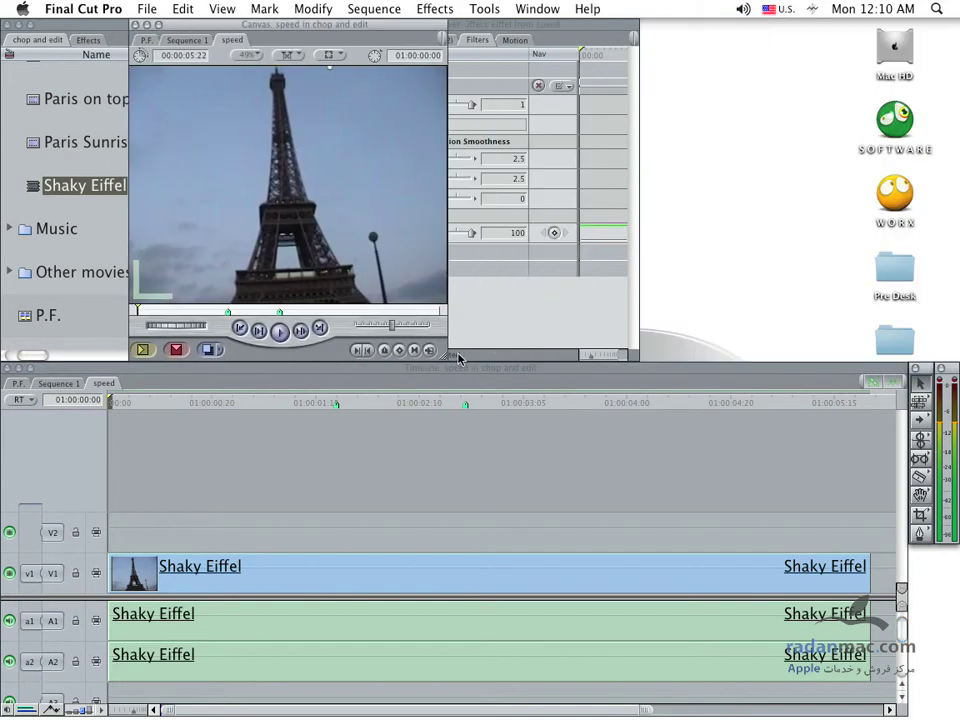
left_click_drag(450, 358, 518, 410)
left_click_drag(675, 521, 888, 665)
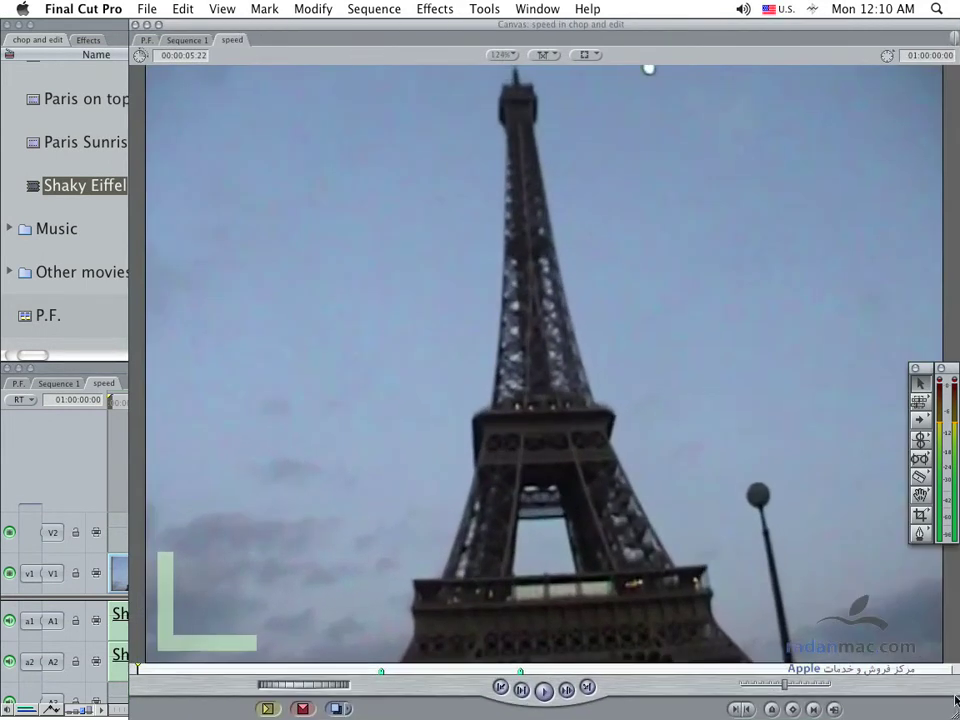
key("space")
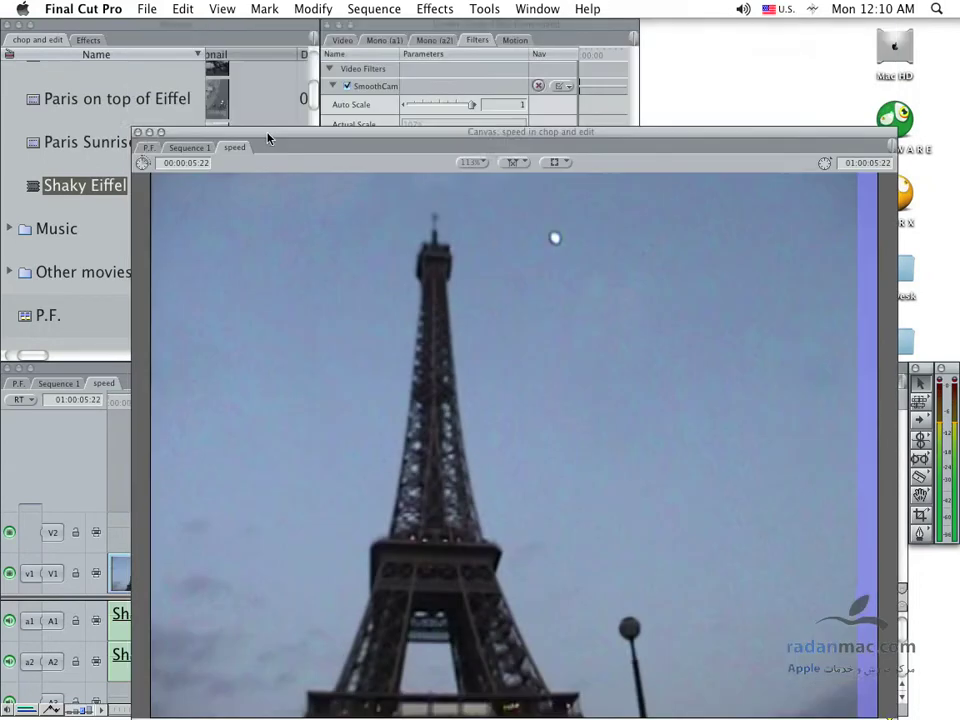
- Reposition the preview, replay the clip, then restore the standard window layout
left_click(349, 189)
mouse_move(265, 32)
left_mouse_down()
mouse_move(266, 225)
mouse_move(257, 28)
left_mouse_up()
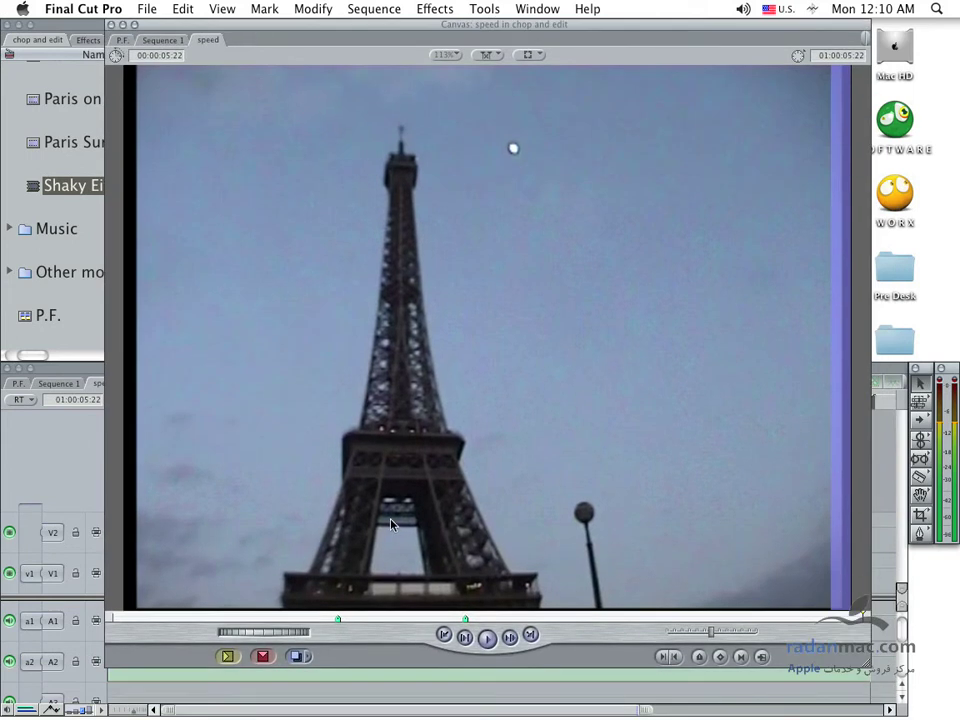
key("space")
key("ctrl+u")
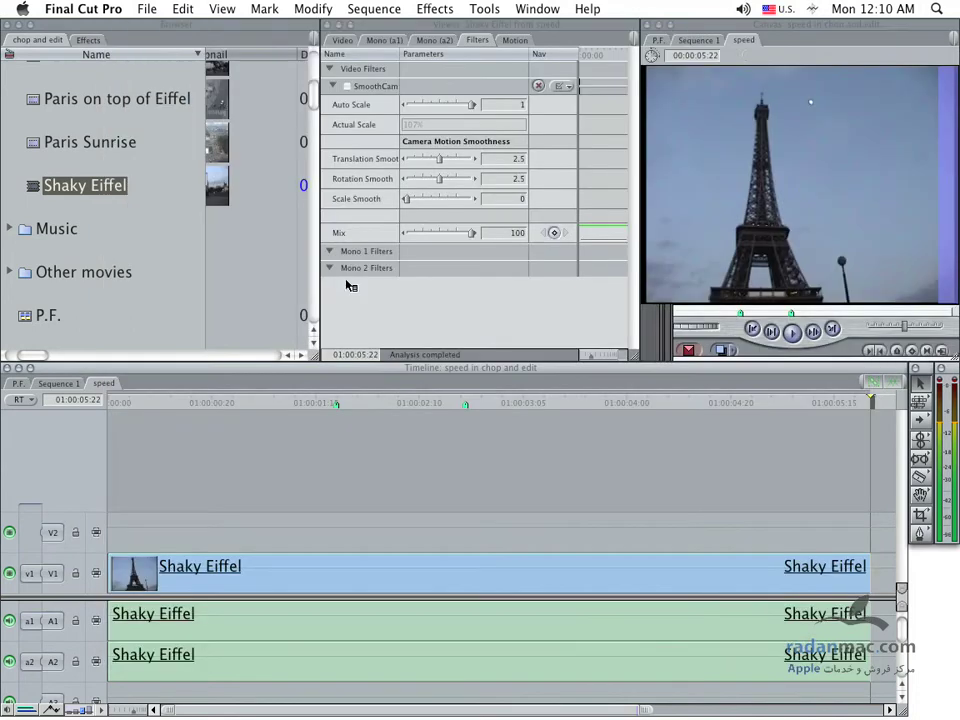
- Enable SmoothCam on the clip and toggle it off and on at 01:00:01:22 to compare
double_click(550, 575)
left_click(478, 41)
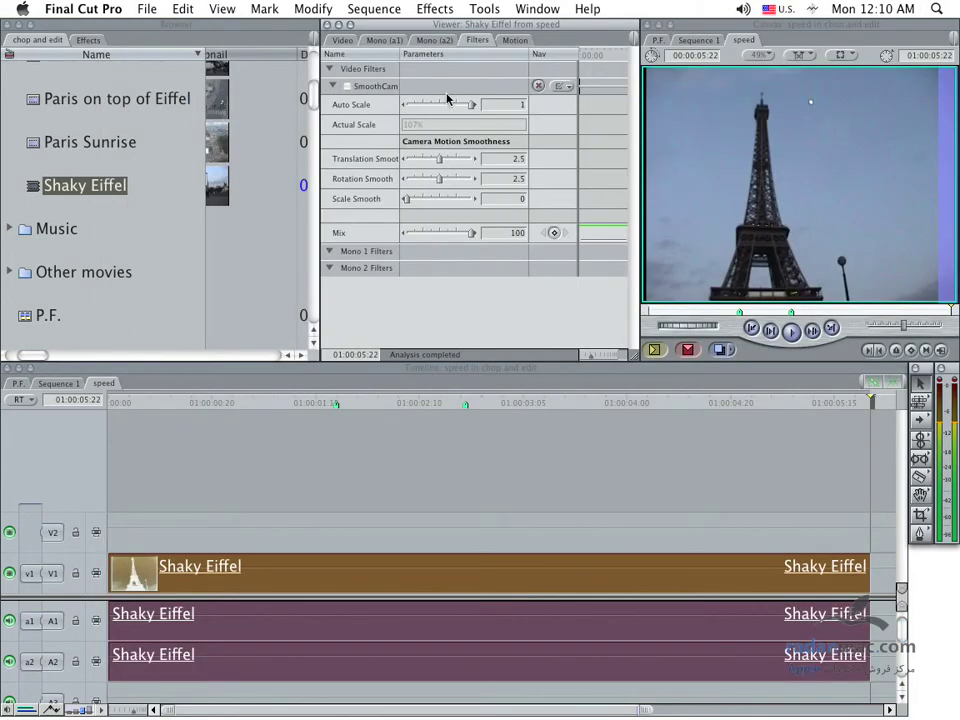
left_click(347, 87)
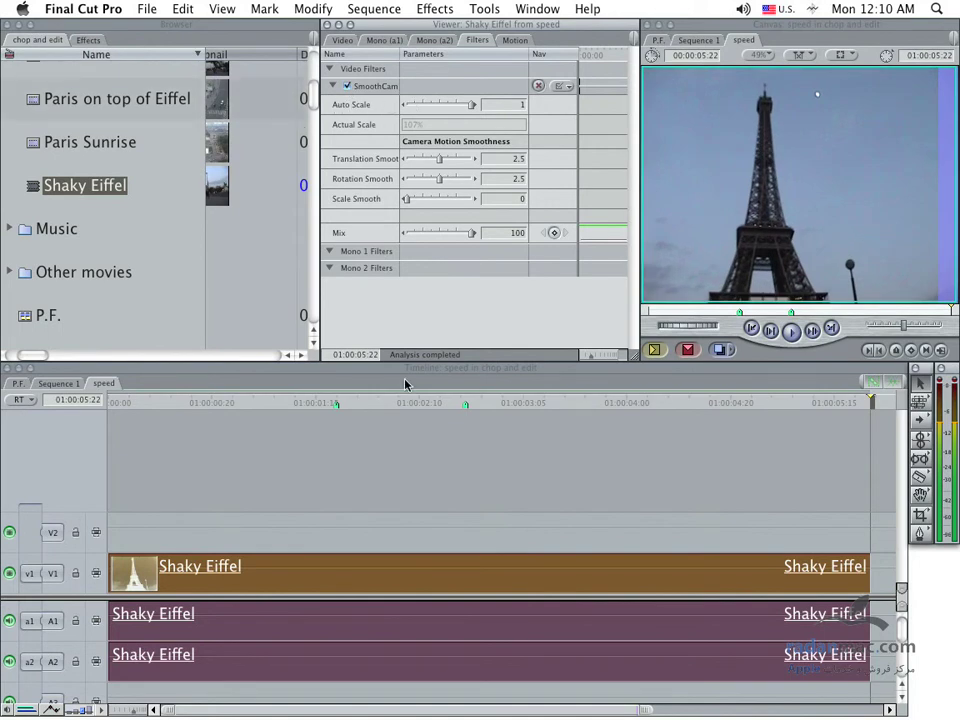
left_click_drag(388, 401, 351, 401)
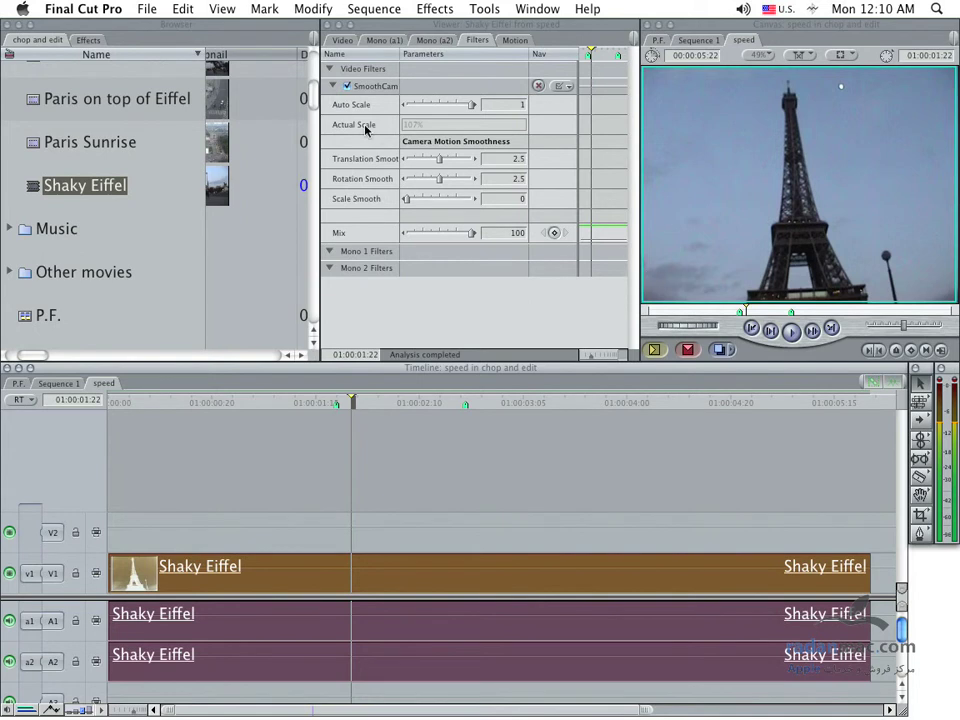
left_click(347, 87)
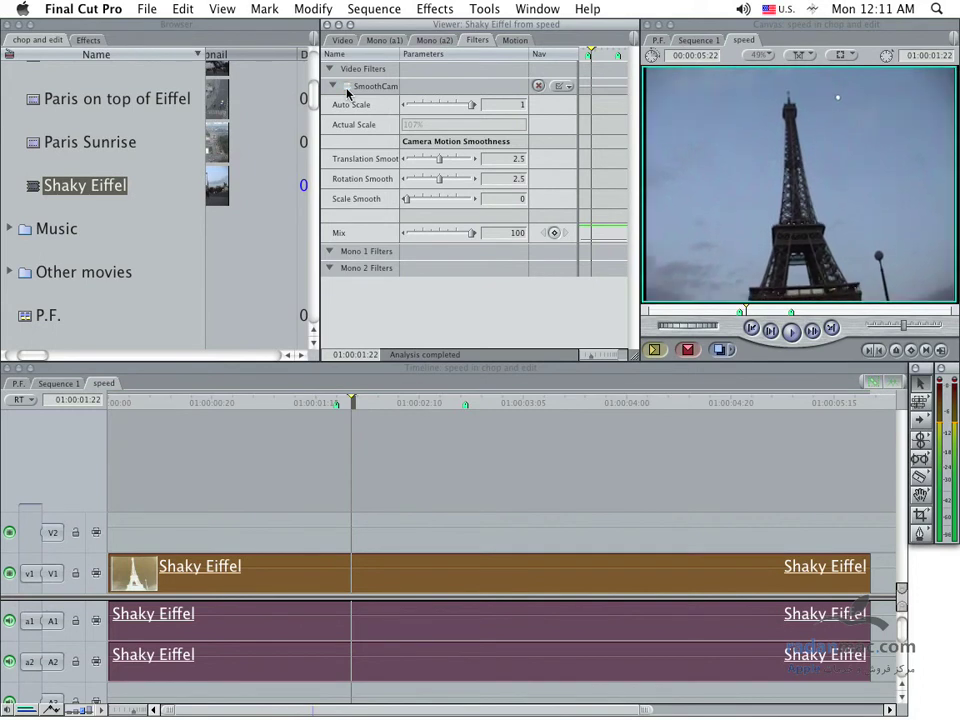
left_click(347, 87)
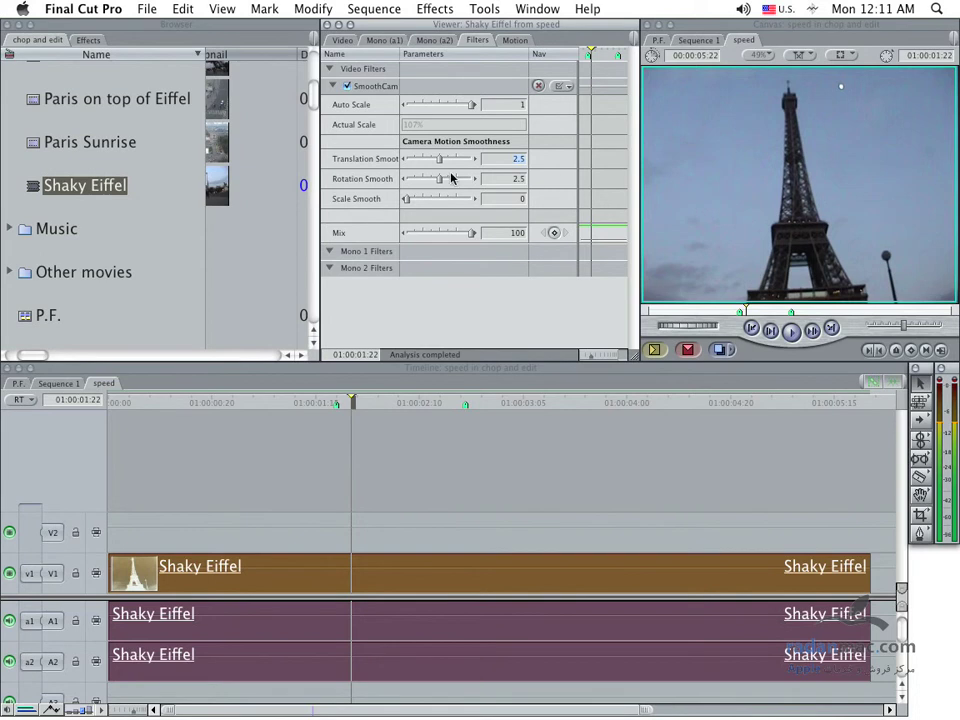
- Set Translation Smooth to 1 and preview the clip from the start
left_click_drag(440, 162, 424, 166)
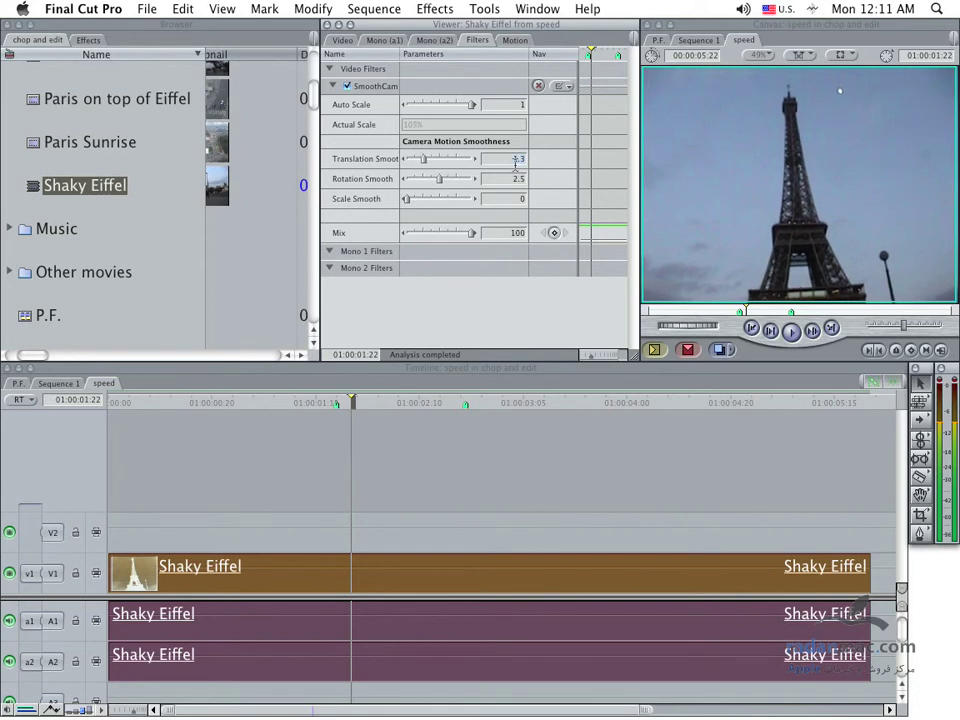
type("1")
key("Return")
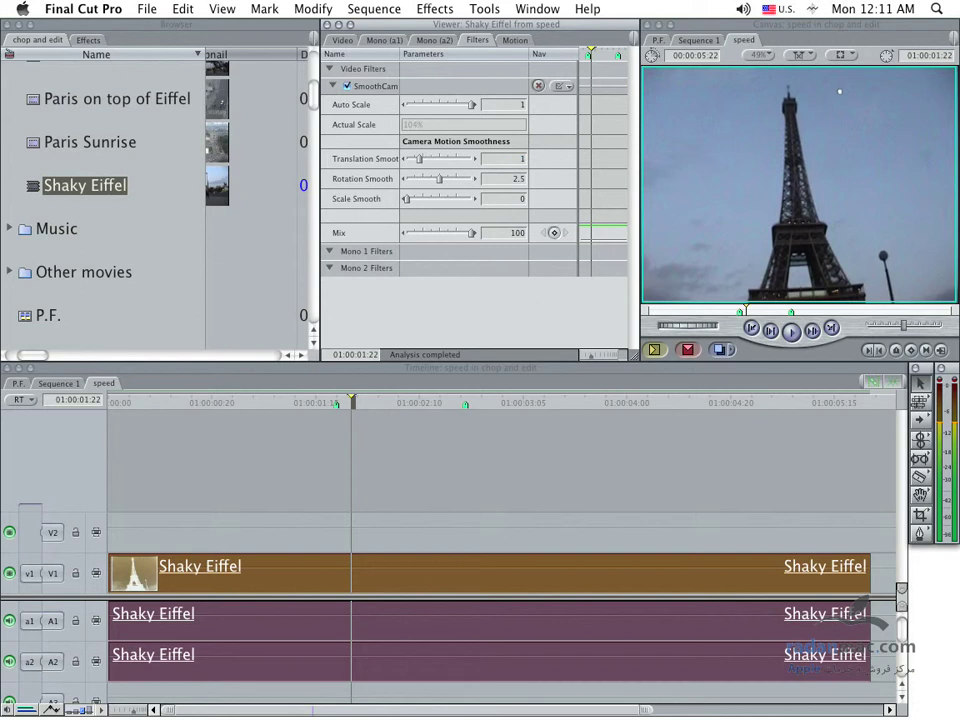
key("Home")
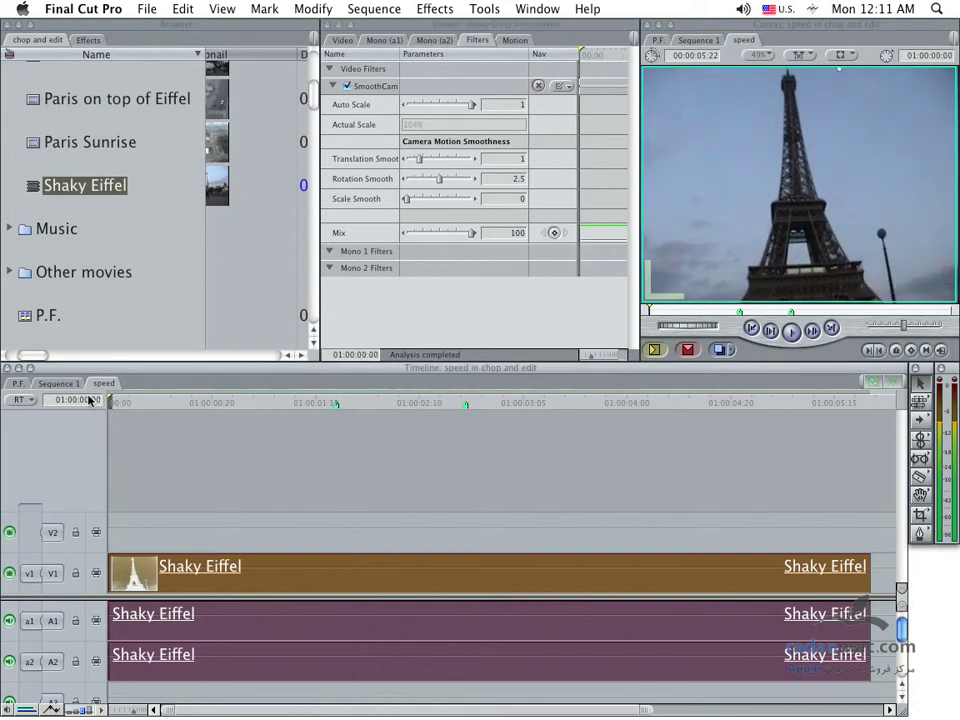
key("space")
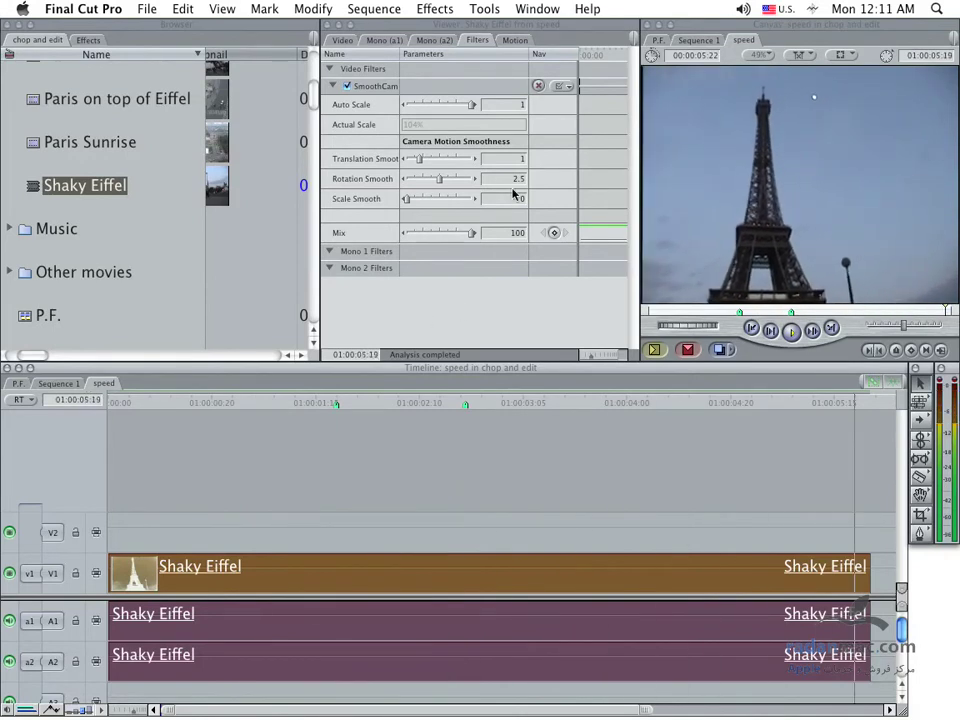
- Set Rotation Smooth to 1 and play the clip again
left_click(507, 179)
type("0")
key("Return")
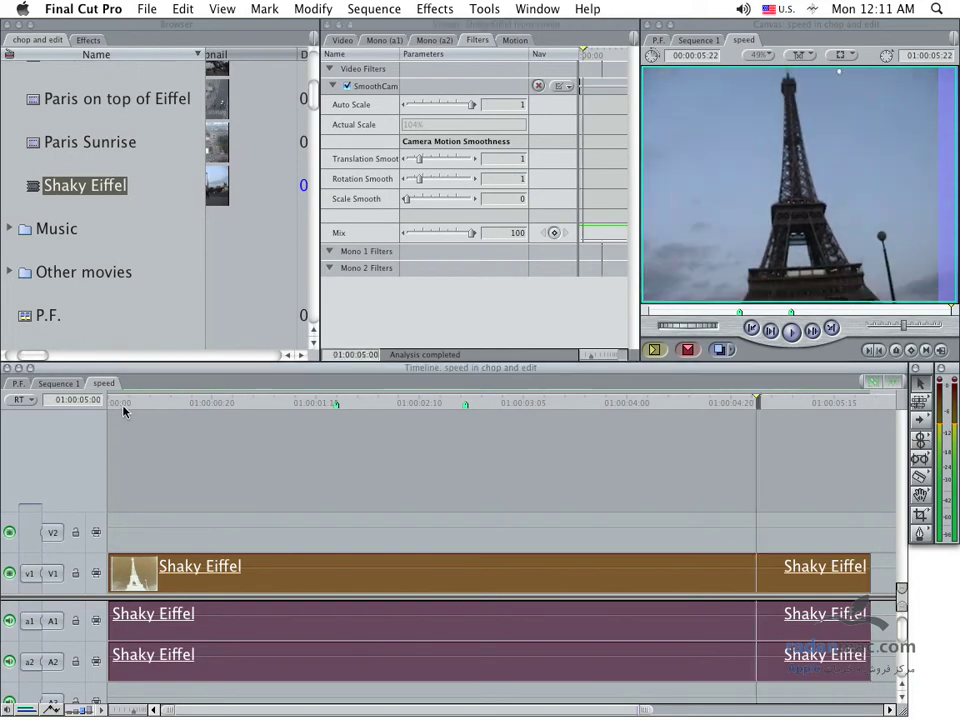
key("space")
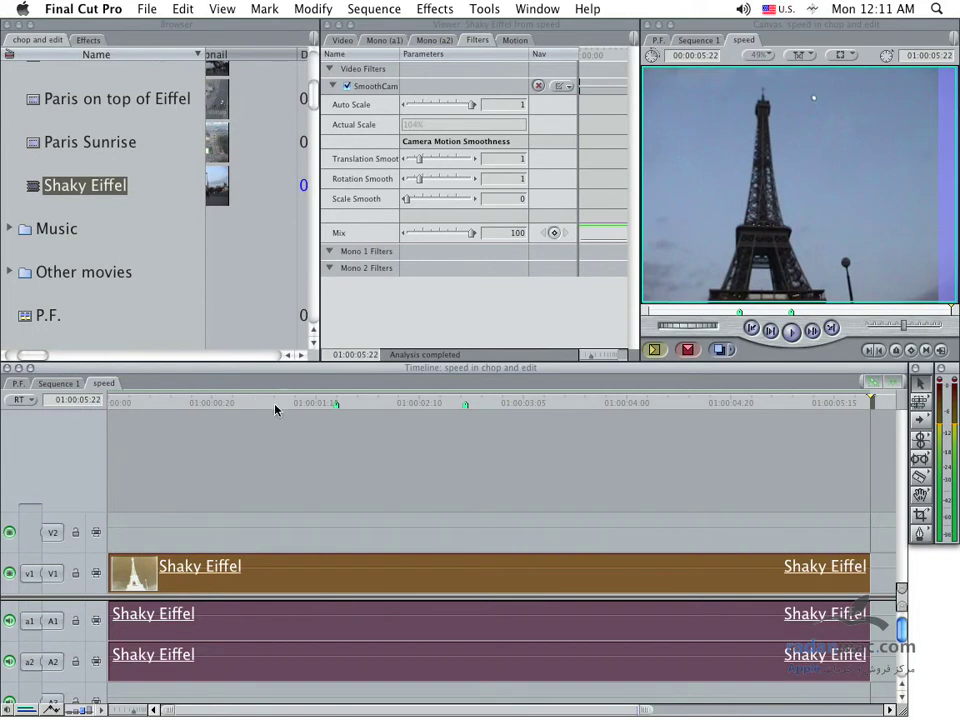
- Scrub past the markers, then park the playhead at 01:00:01:04 with the clip selected
left_click_drag(244, 404, 491, 409)
left_click(491, 409)
left_click(257, 480)
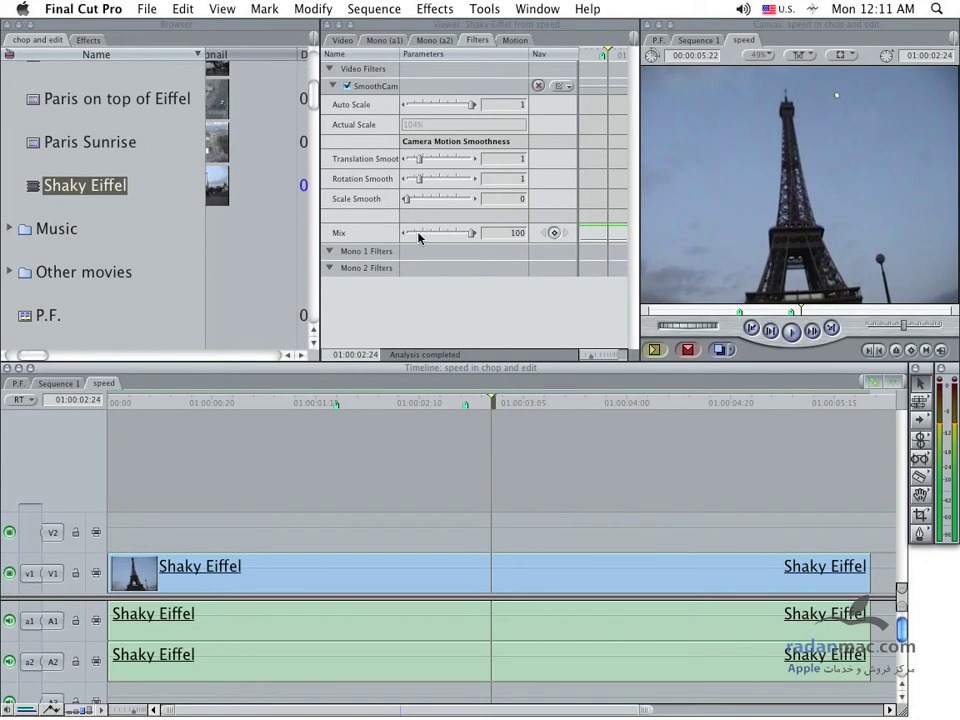
left_click(379, 88)
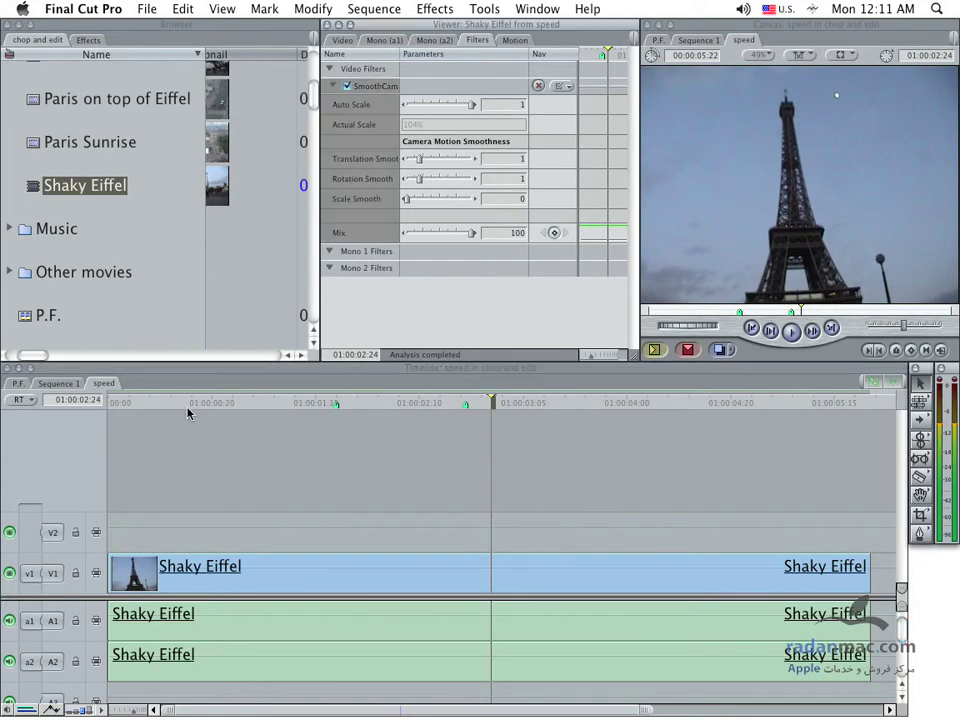
mouse_move(195, 408)
left_mouse_down()
mouse_move(686, 420)
mouse_move(385, 424)
left_mouse_up()
left_click_drag(300, 427, 258, 429)
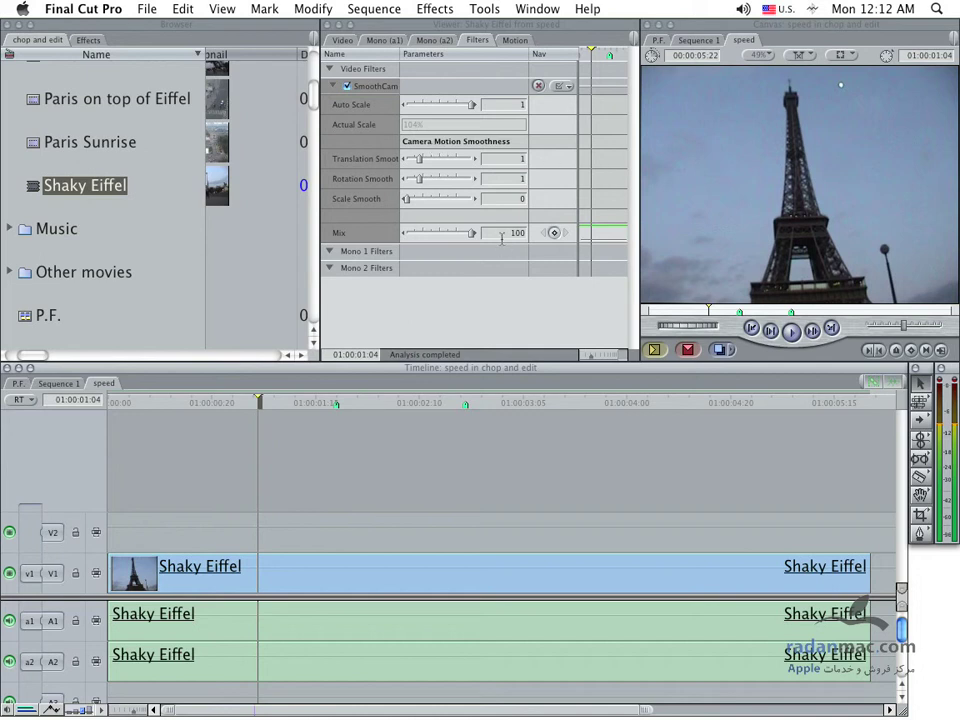
left_click(336, 568)
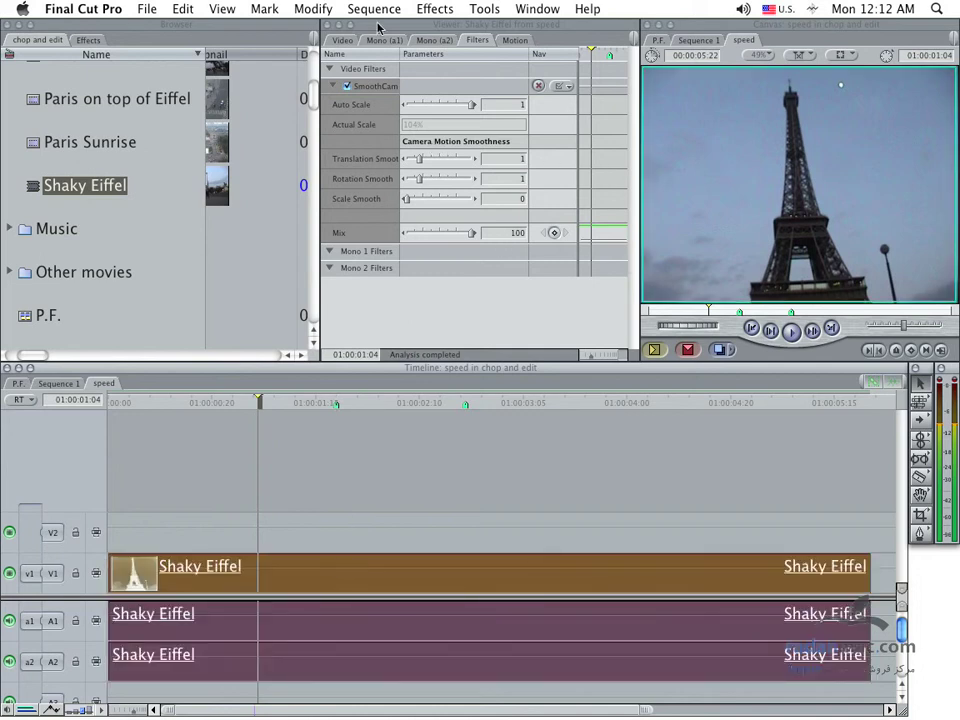
- Set SmoothCam's Mix amount to 0
left_click(435, 9)
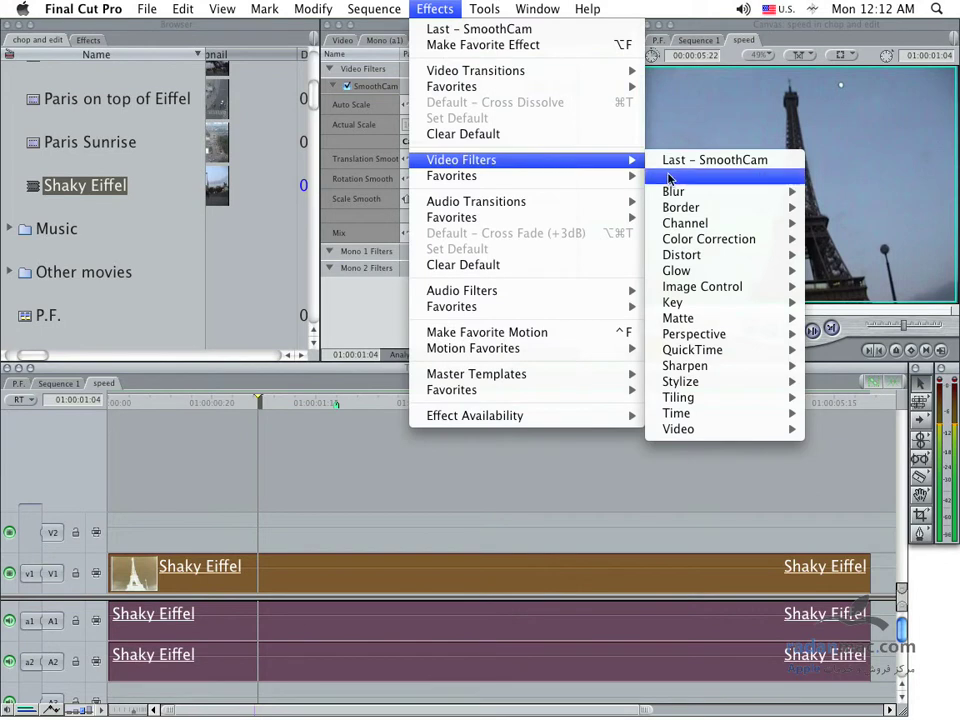
left_click(495, 491)
left_click(397, 463)
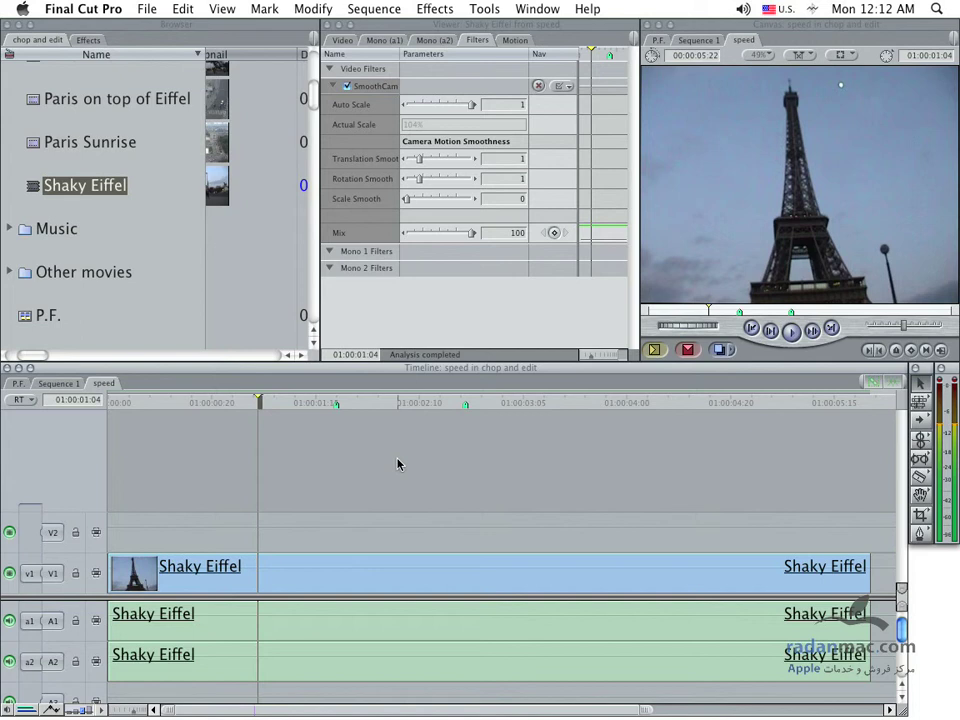
left_click(501, 231)
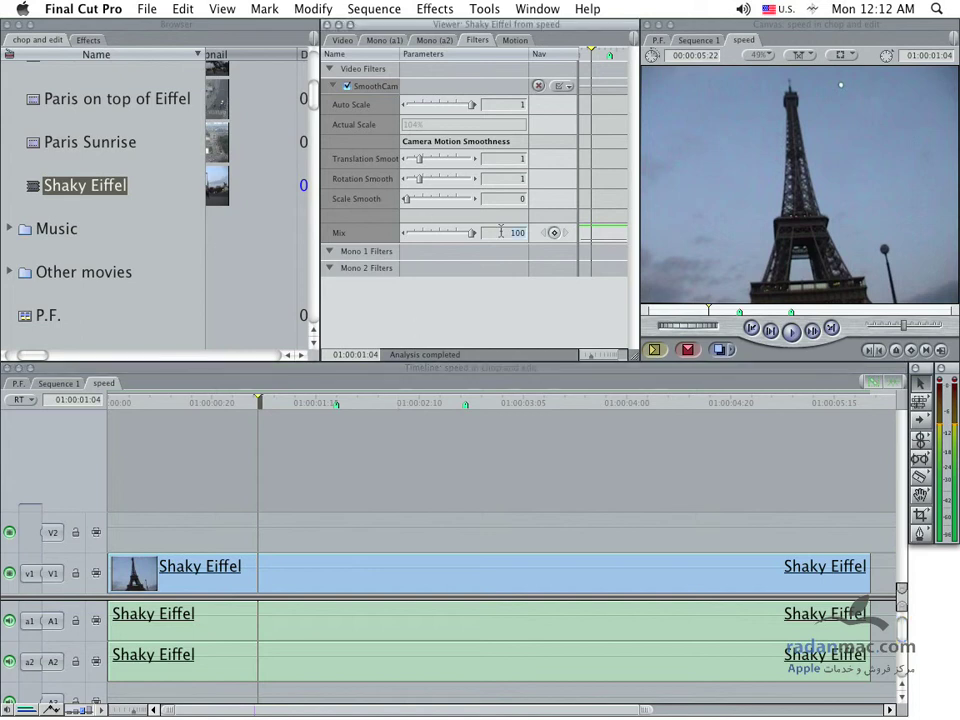
left_click(449, 234)
mouse_move(449, 237)
left_mouse_down()
mouse_move(390, 239)
mouse_move(444, 244)
left_mouse_up()
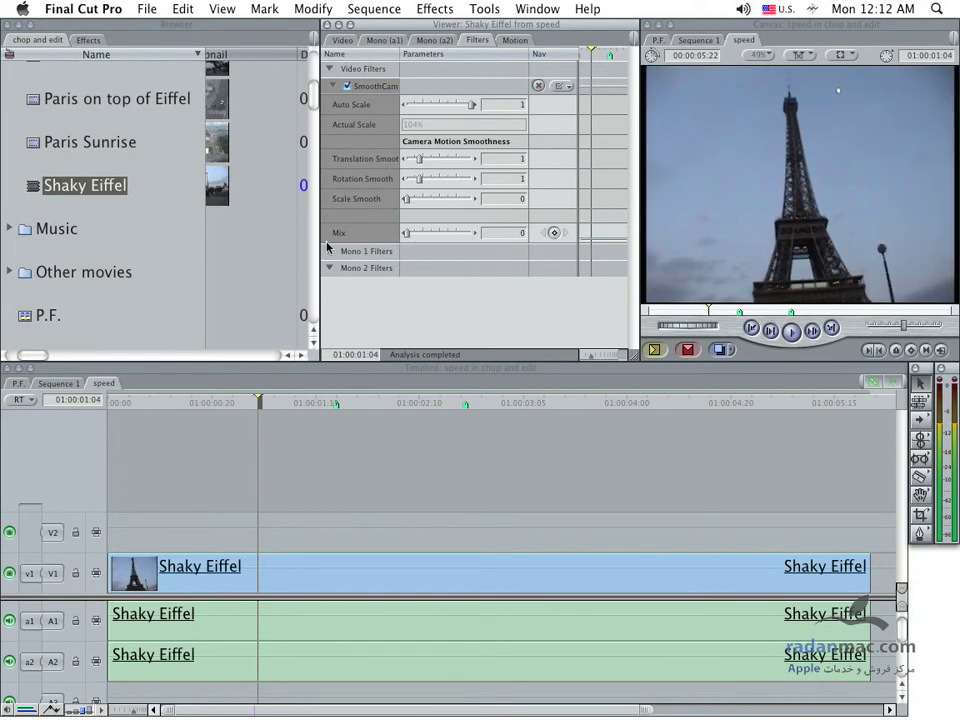
mouse_move(444, 244)
left_mouse_down()
mouse_move(485, 250)
mouse_move(365, 248)
left_mouse_up()
- Add a Mix keyframe of 0 at Marker 1 and move to Marker 2
left_click_drag(253, 402, 420, 378)
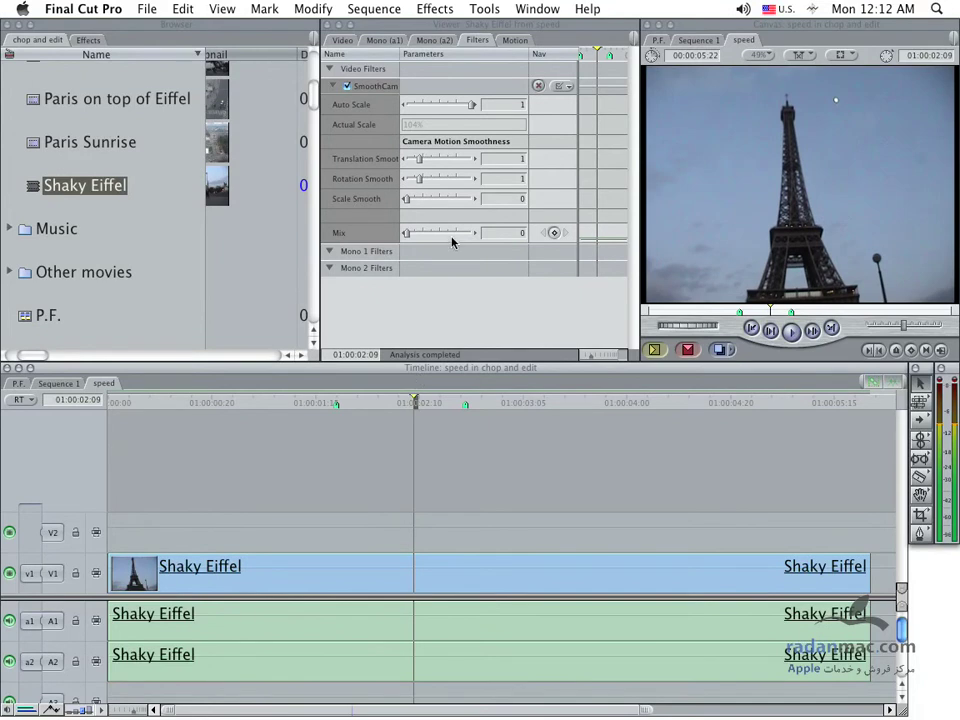
left_click(337, 402)
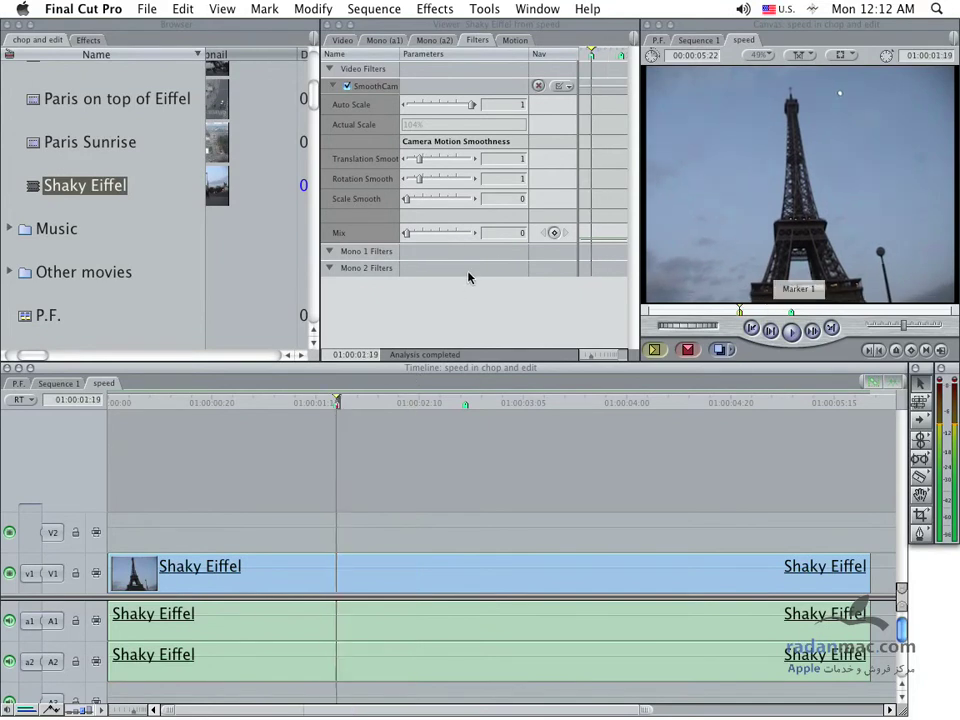
left_click(533, 258)
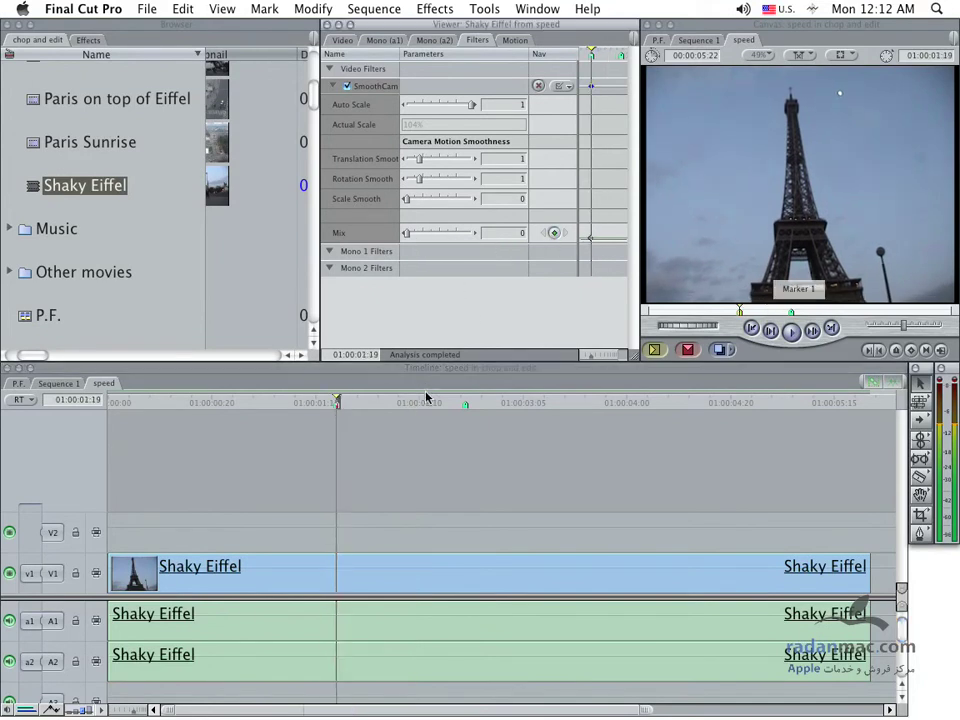
left_click(465, 402)
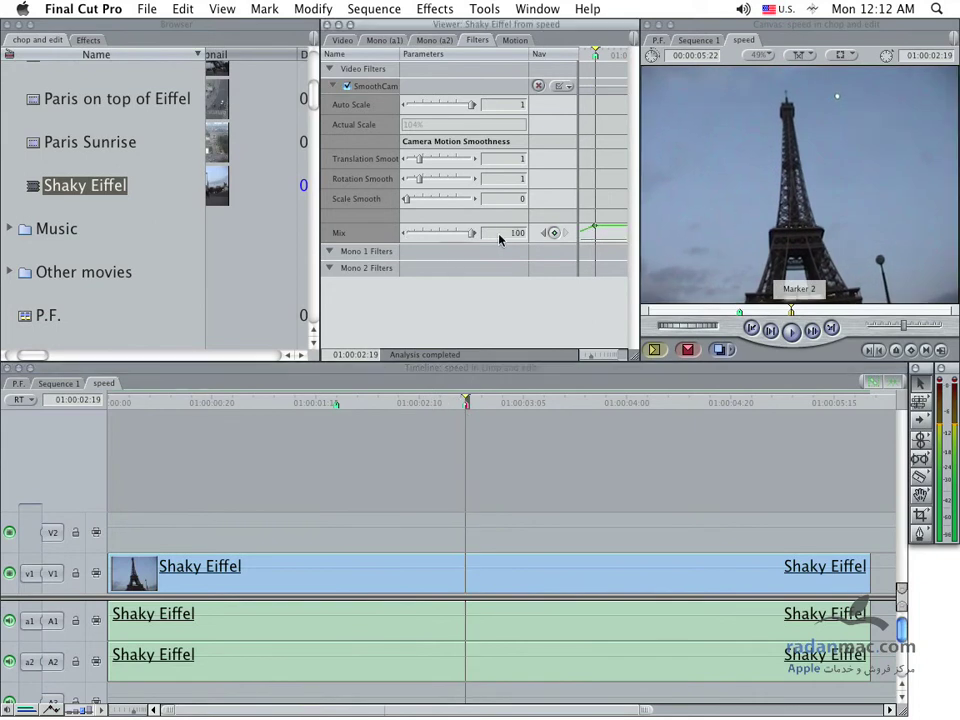
- Jump to the sequence start and play it to watch Mix ramp from 0 to 100
key("Home")
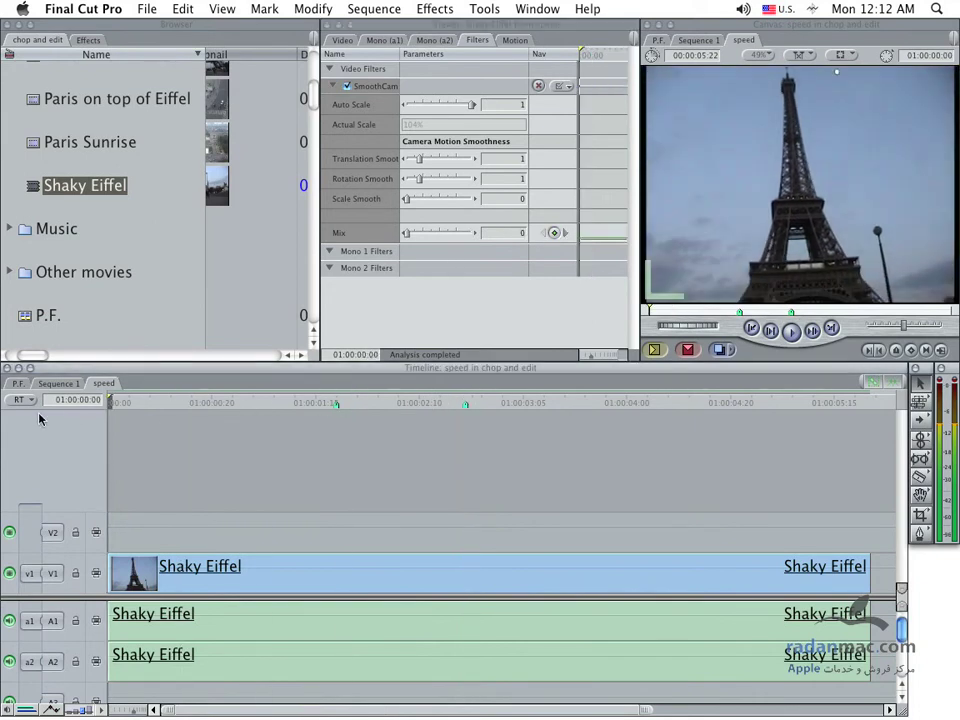
key("space")
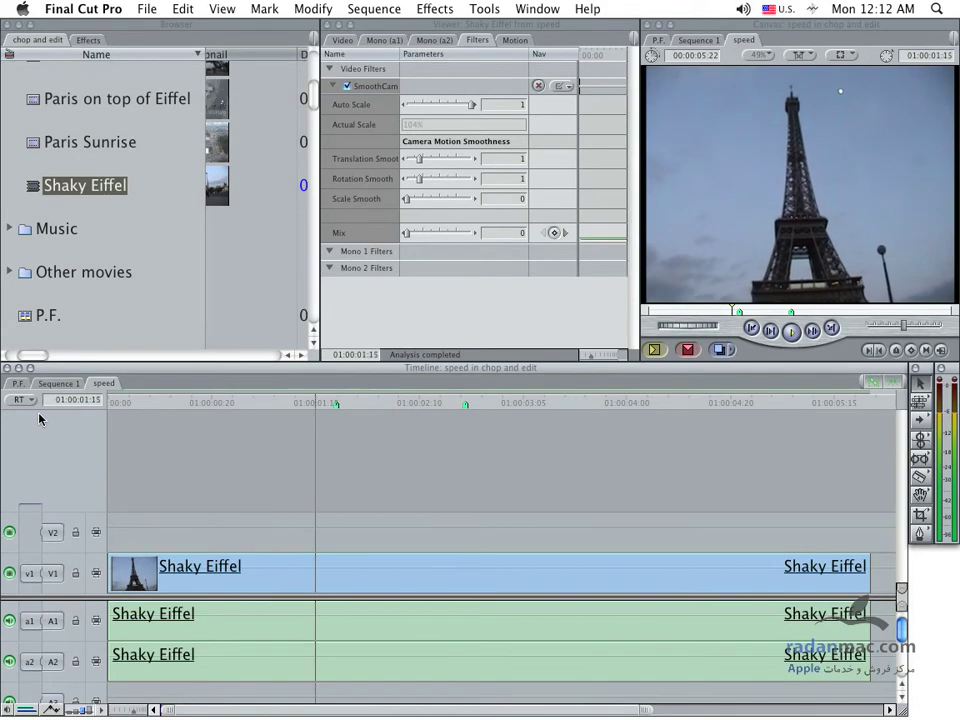